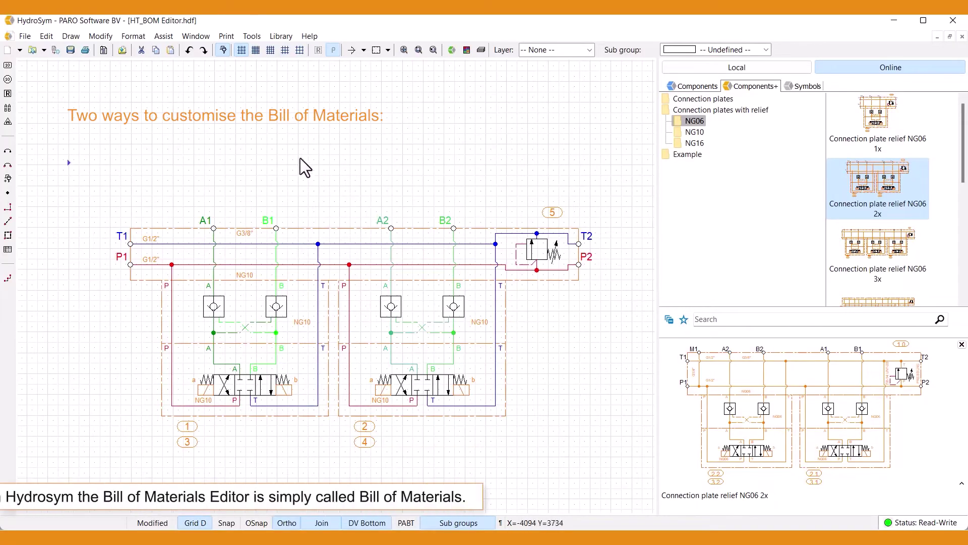
Review the schematic's bill of materials in its editor and in its print preview
left_click(164, 37)
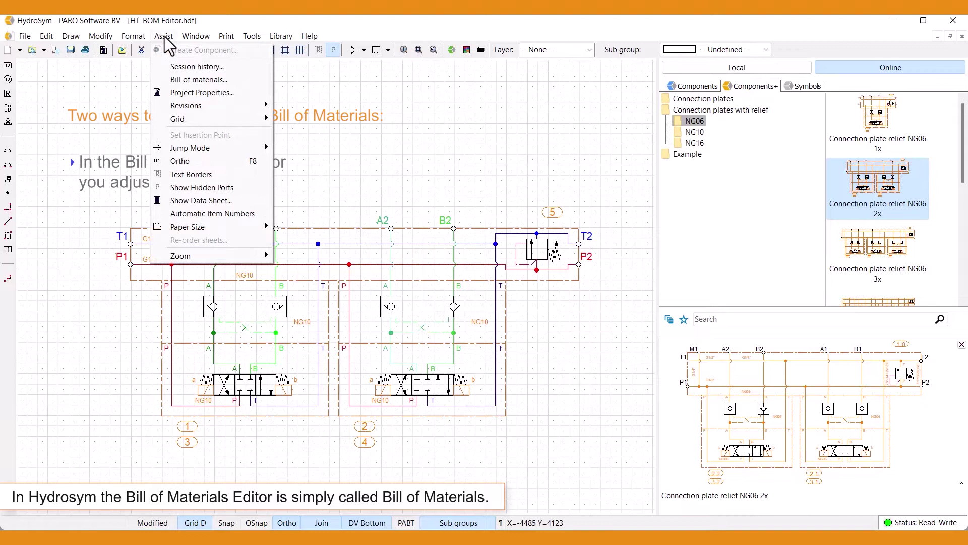
left_click(206, 80)
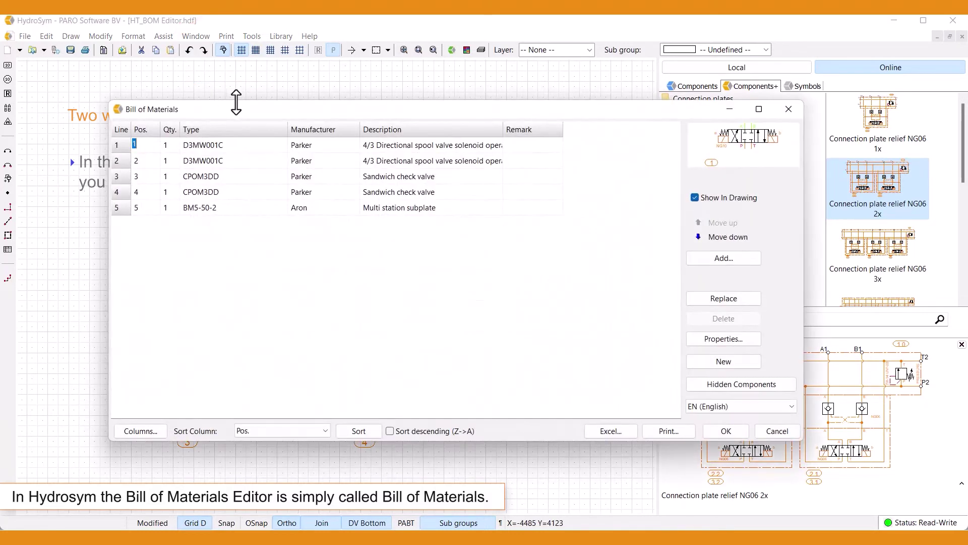
left_click(727, 432)
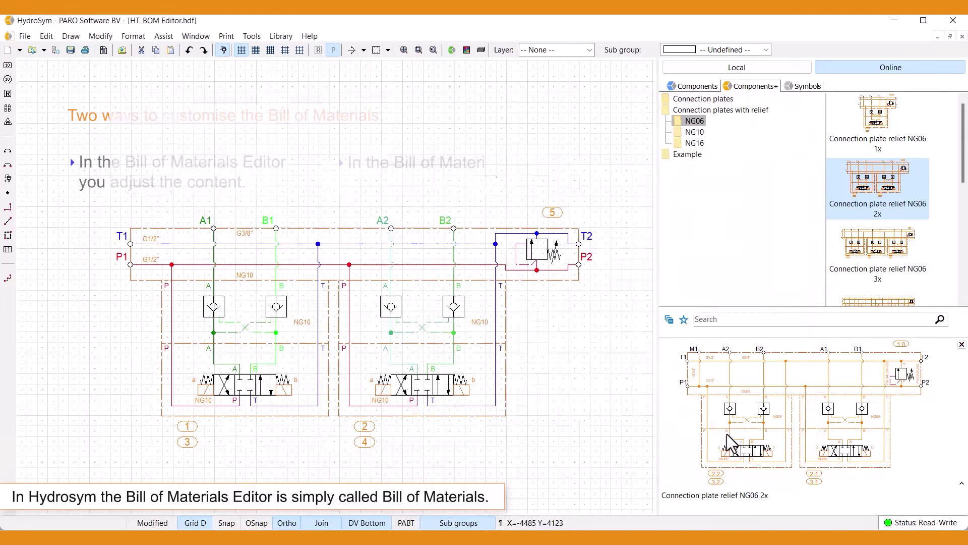
left_click(226, 36)
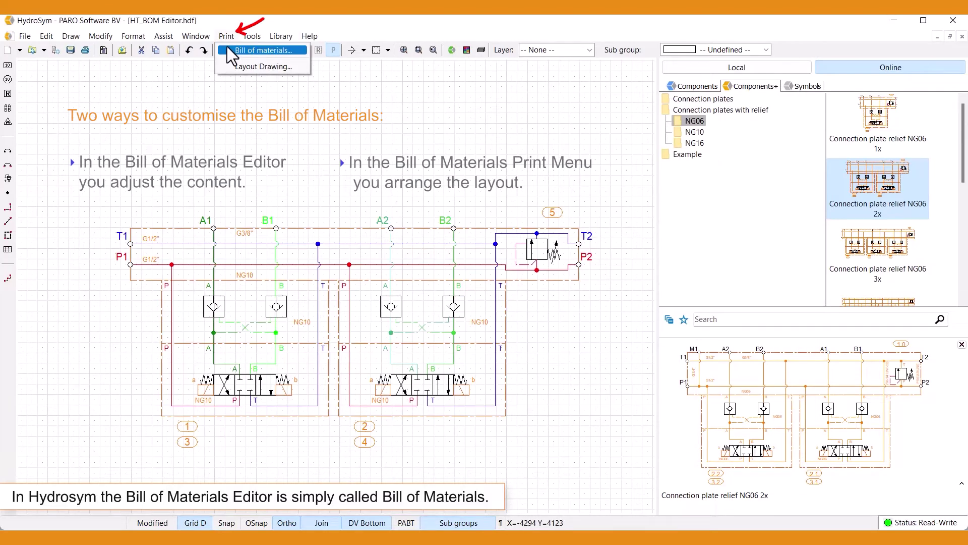
left_click(227, 49)
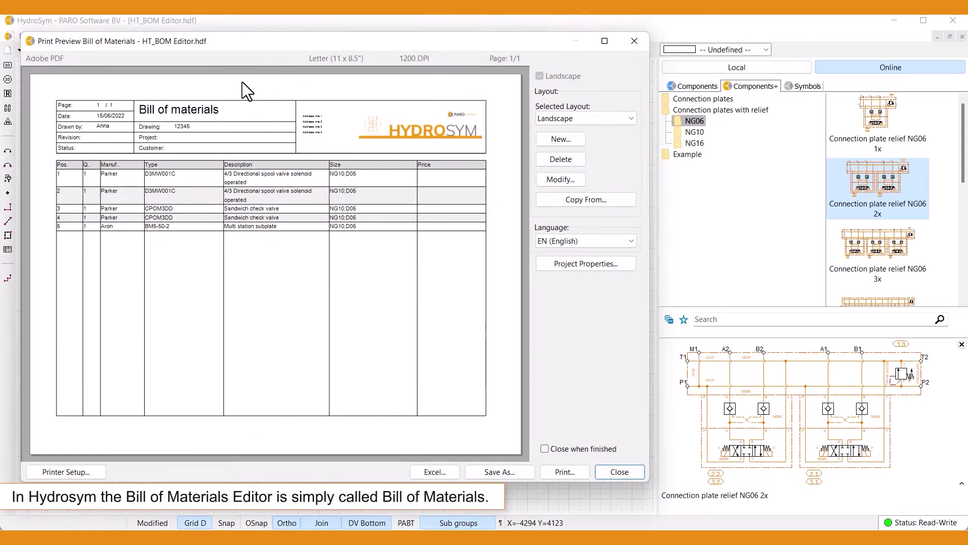
left_click(613, 471)
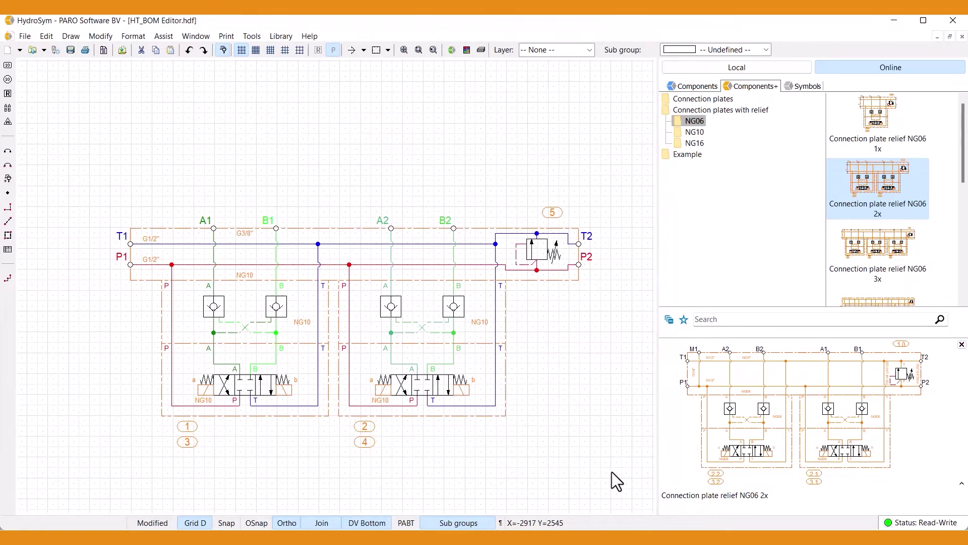
In the bill of materials, change the position of the Multi station subplate to A and apply it
left_click(164, 37)
left_click(186, 79)
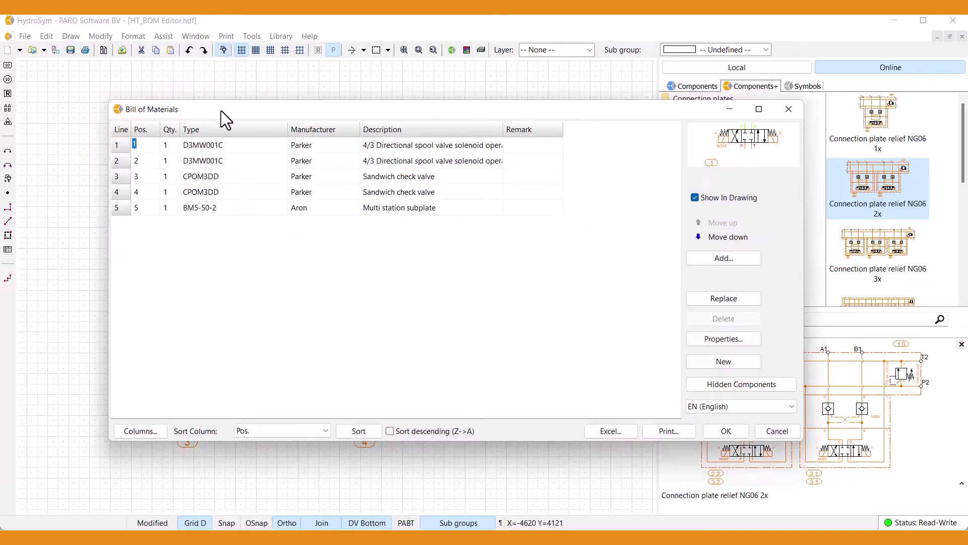
left_click(171, 225)
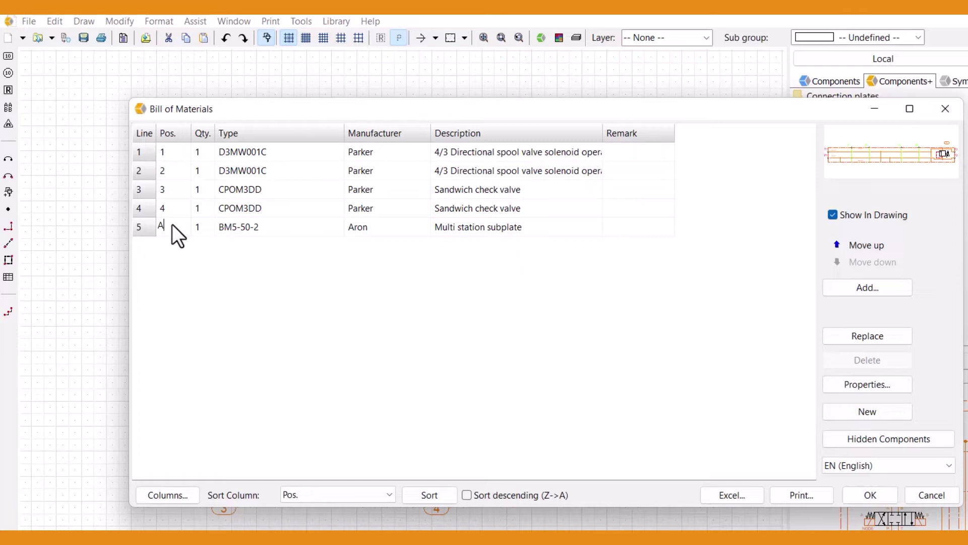
left_click(867, 496)
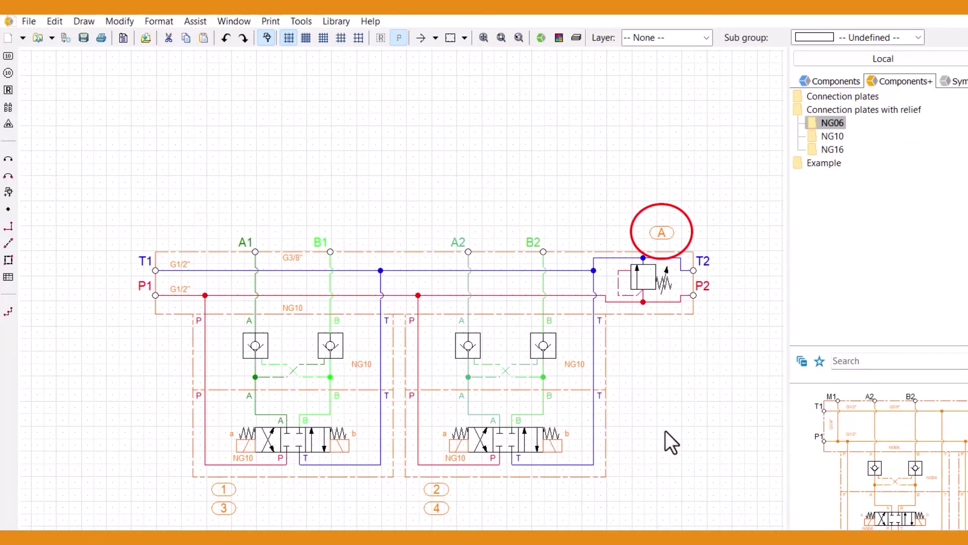
Set the item number of the Multi station subplate to B in its component properties
left_click(196, 21)
left_click(227, 74)
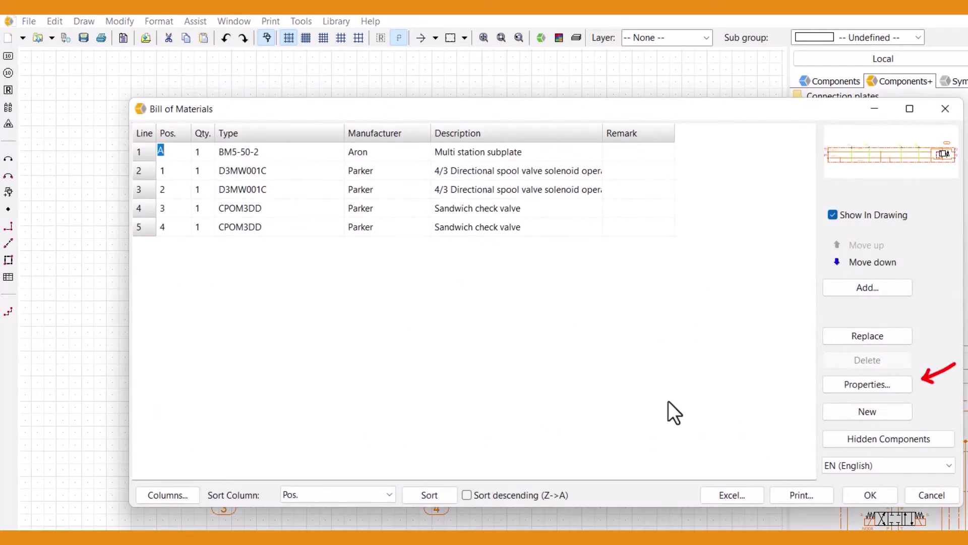
left_click(905, 386)
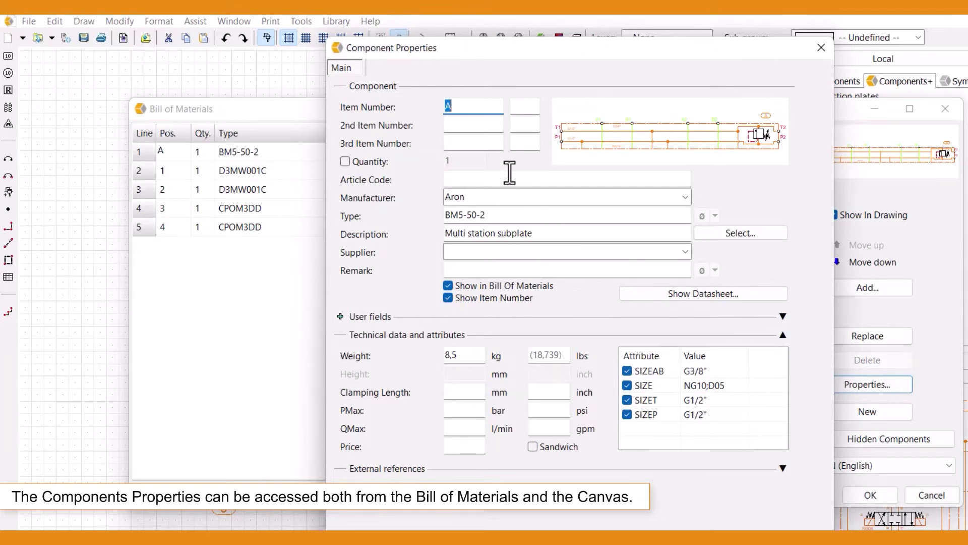
key("BackSpace")
type("B")
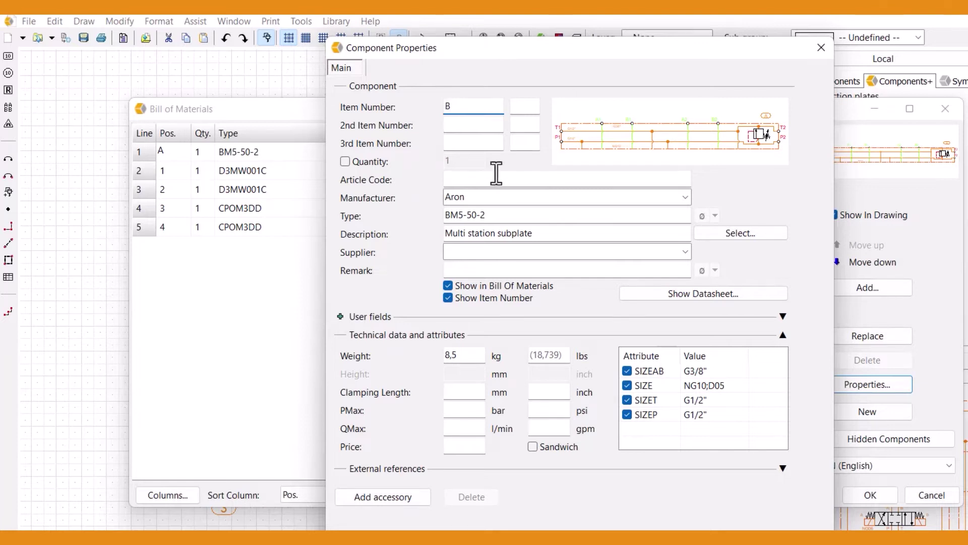
Change the subplate's type to "BM5-50-2 example" and exclude the component from the bill of materials
left_click(497, 216)
type("example")
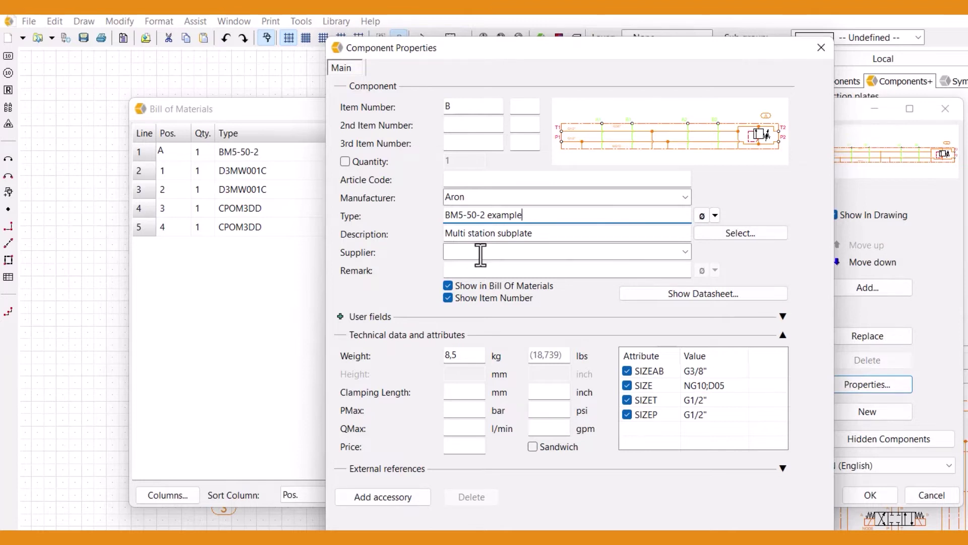
left_click(451, 285)
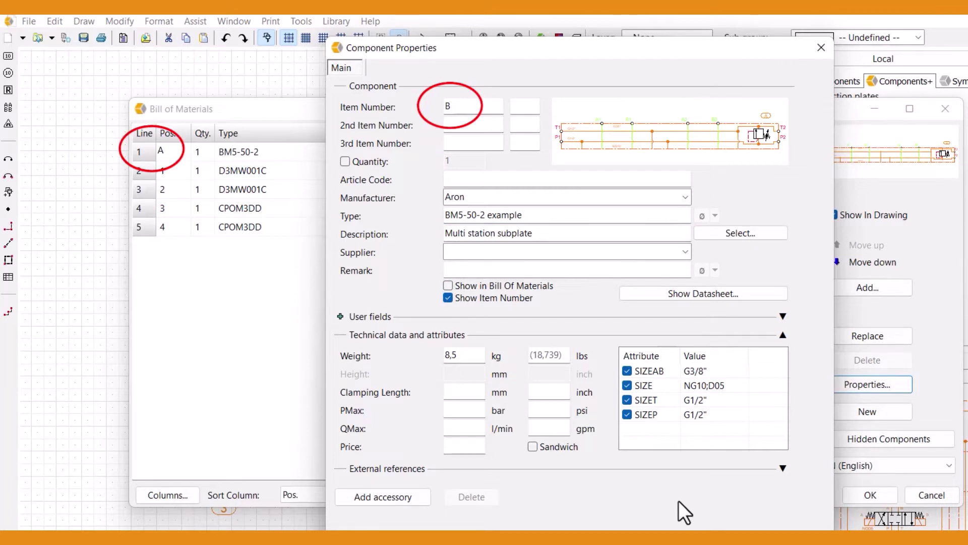
left_click(682, 535)
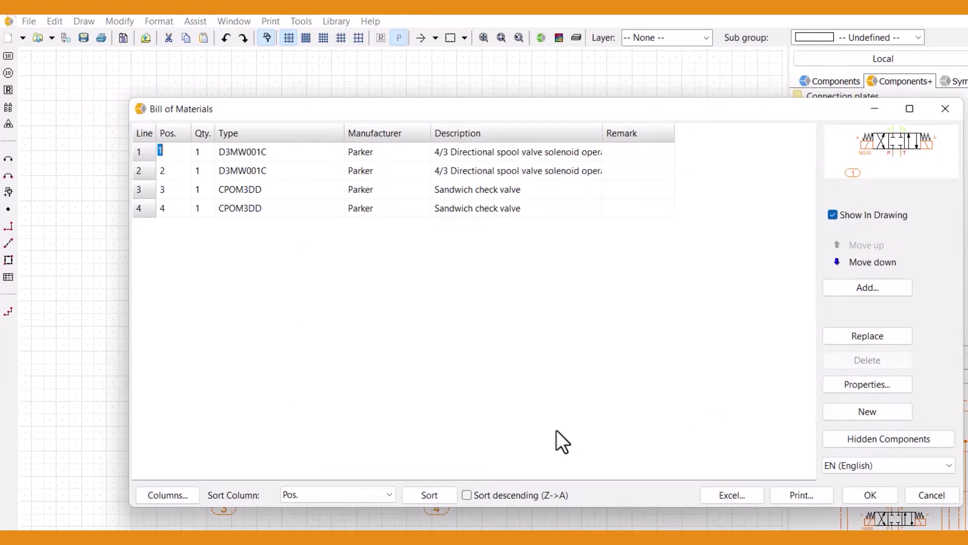
Check the list of hidden components and apply the bill of materials changes
left_click(885, 444)
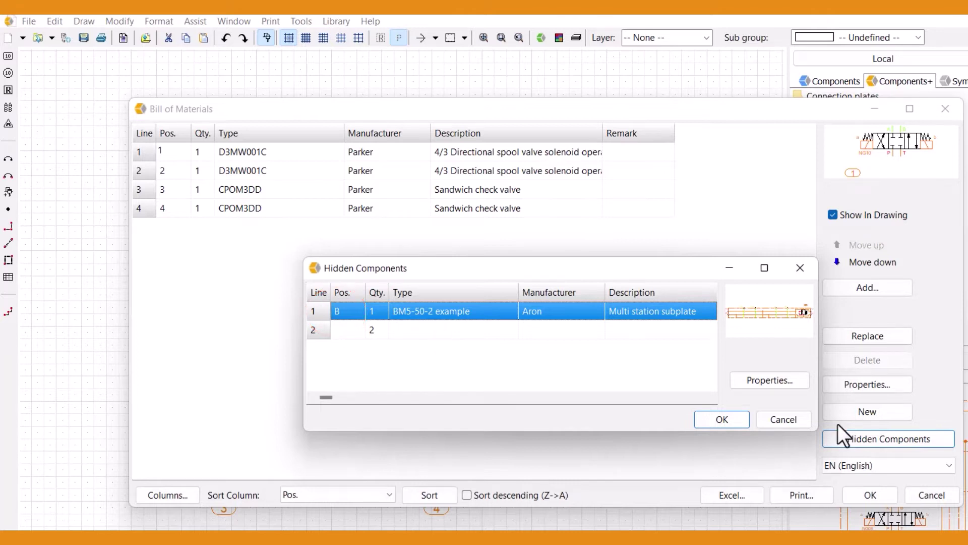
left_click(723, 420)
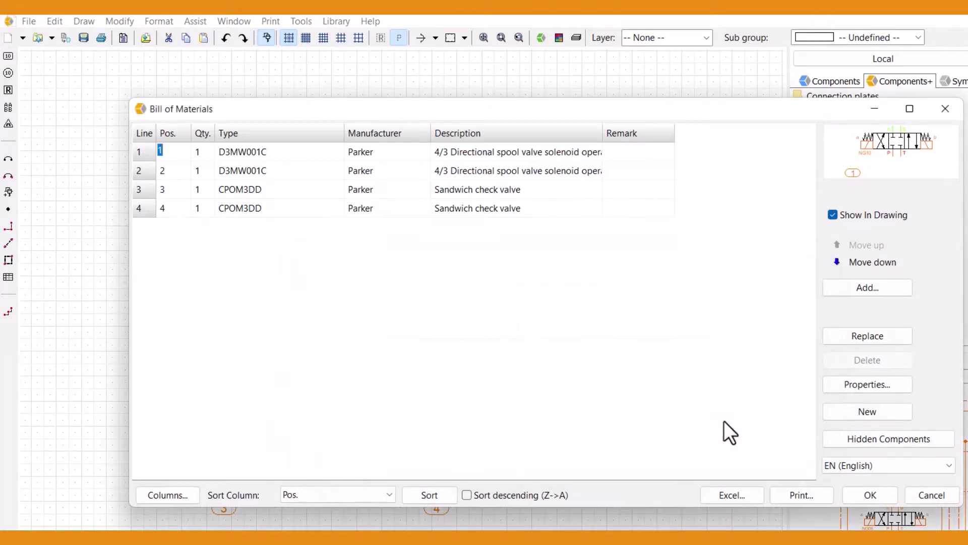
left_click(866, 493)
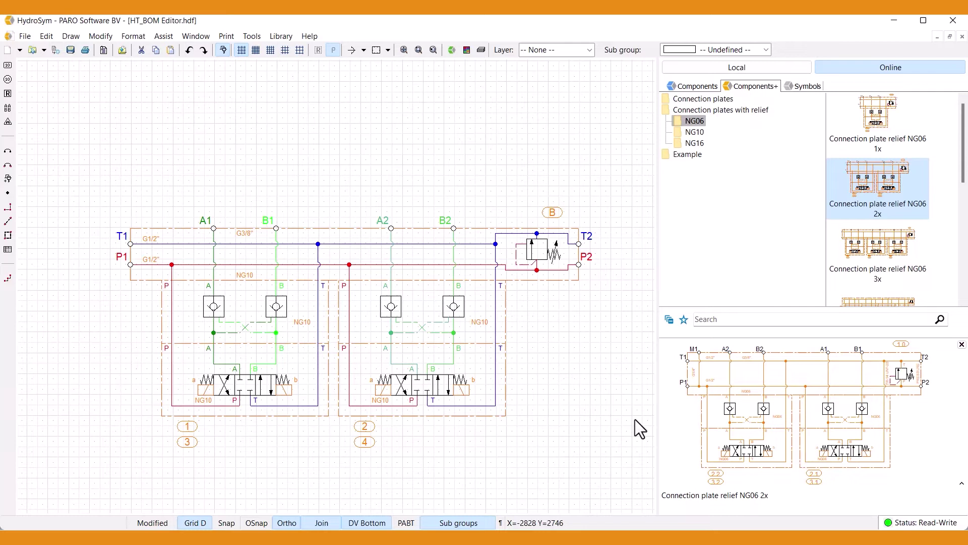
Add the ArticleCode column to the bill of materials and remove the Remark column
left_click(164, 35)
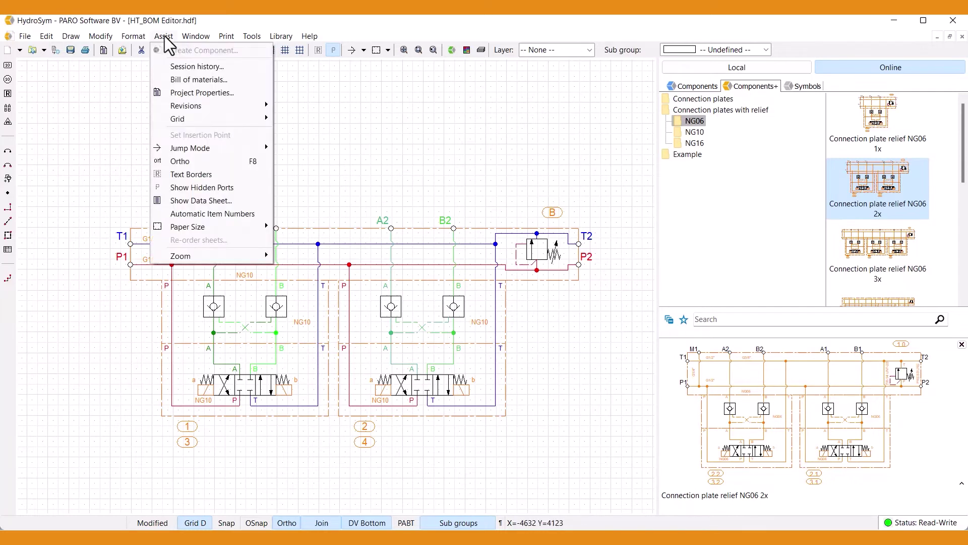
left_click(221, 79)
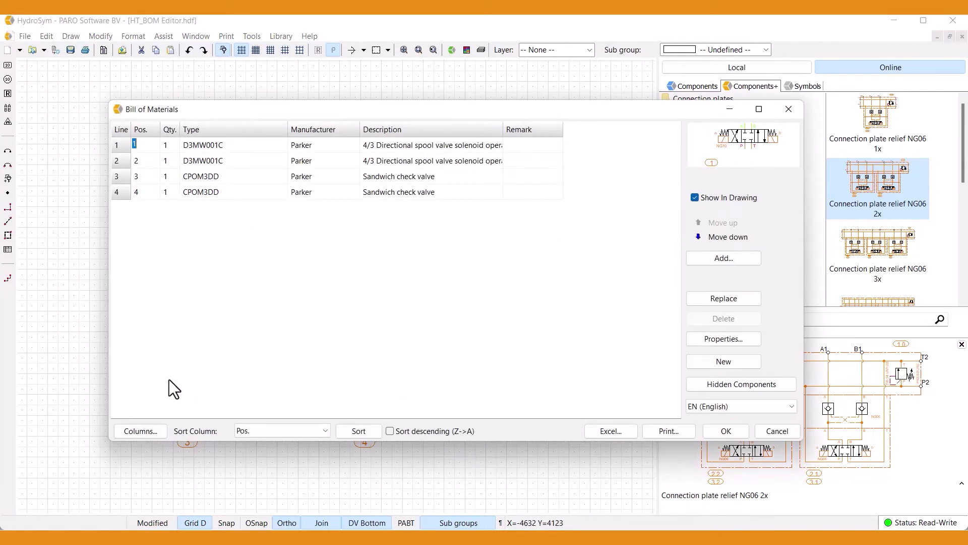
left_click(162, 430)
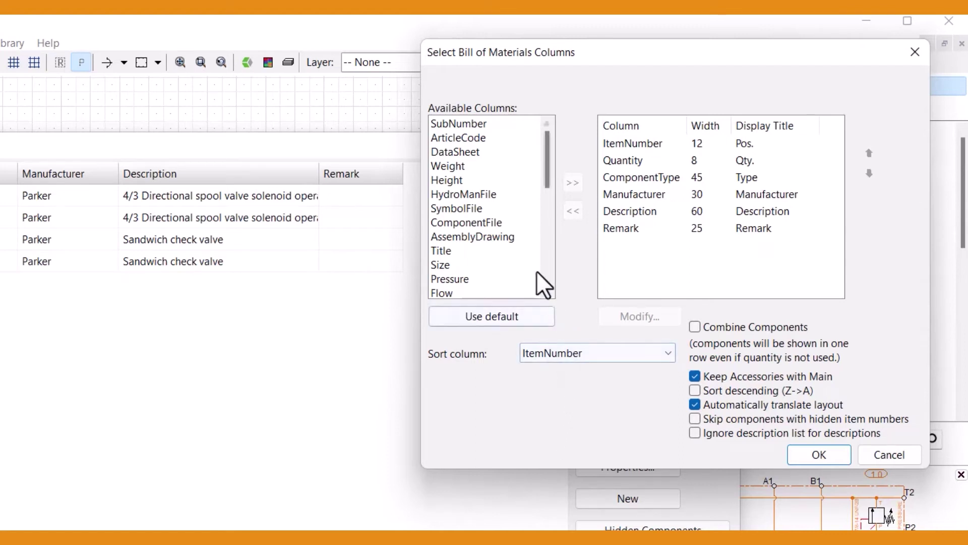
left_click(467, 137)
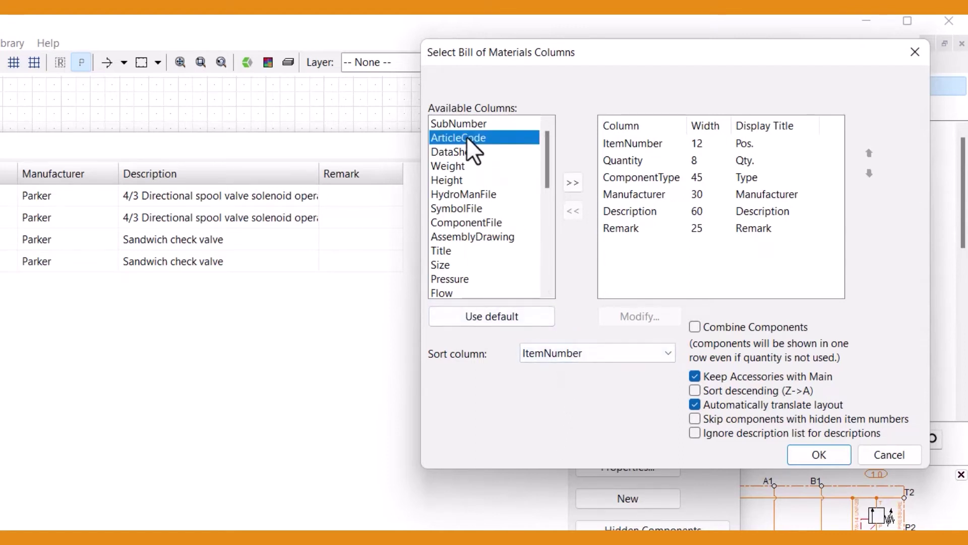
left_click(574, 182)
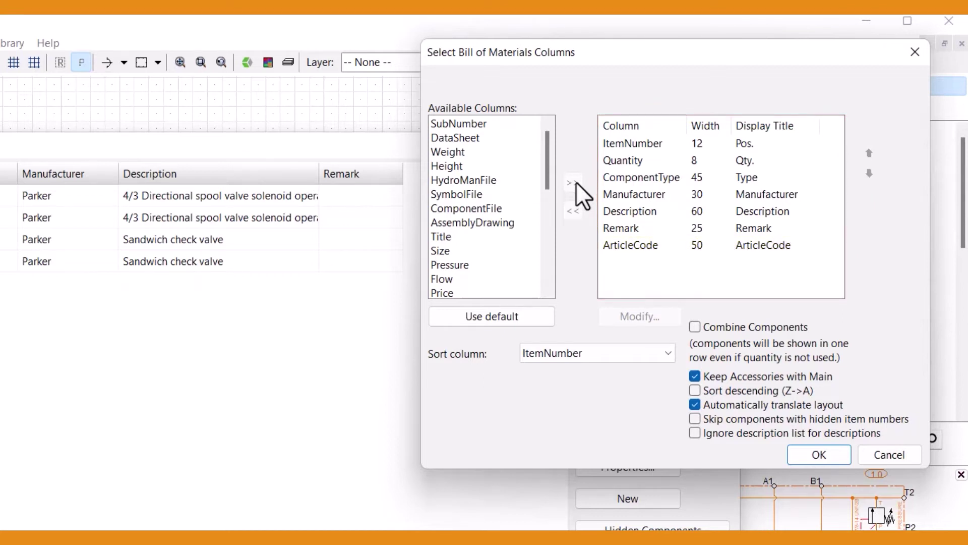
left_click(637, 230)
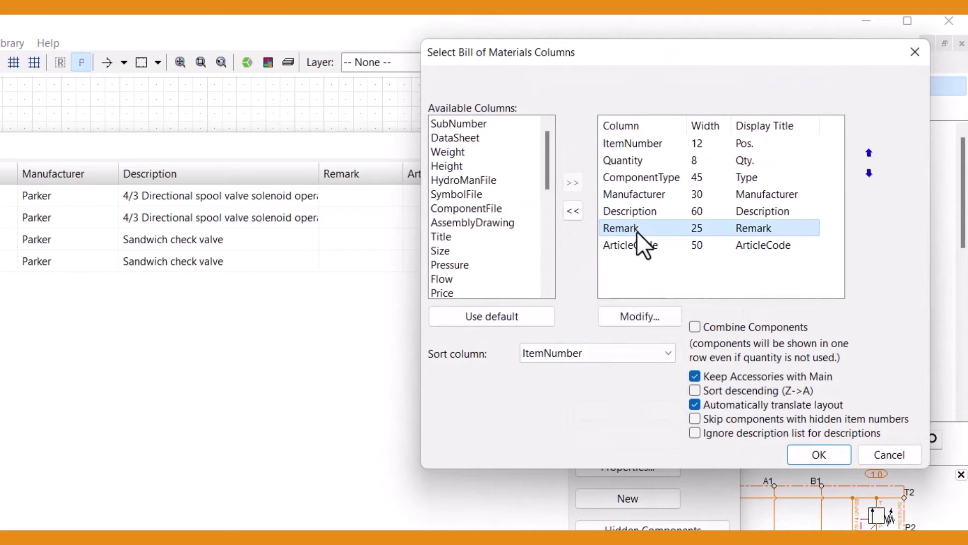
left_click(574, 214)
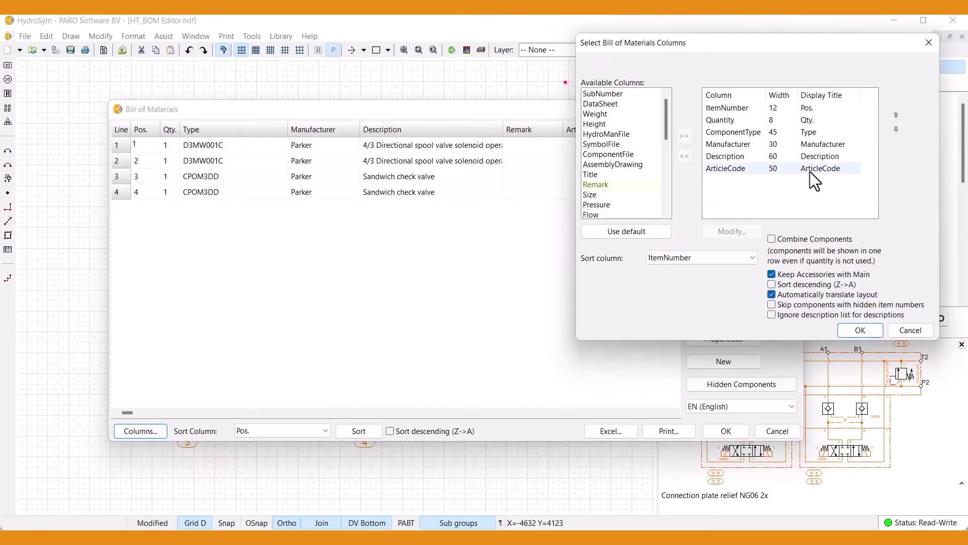
Move the ArticleCode column between ComponentType and Manufacturer and apply the column selection
left_click(810, 171)
left_click(896, 115)
left_click(896, 115)
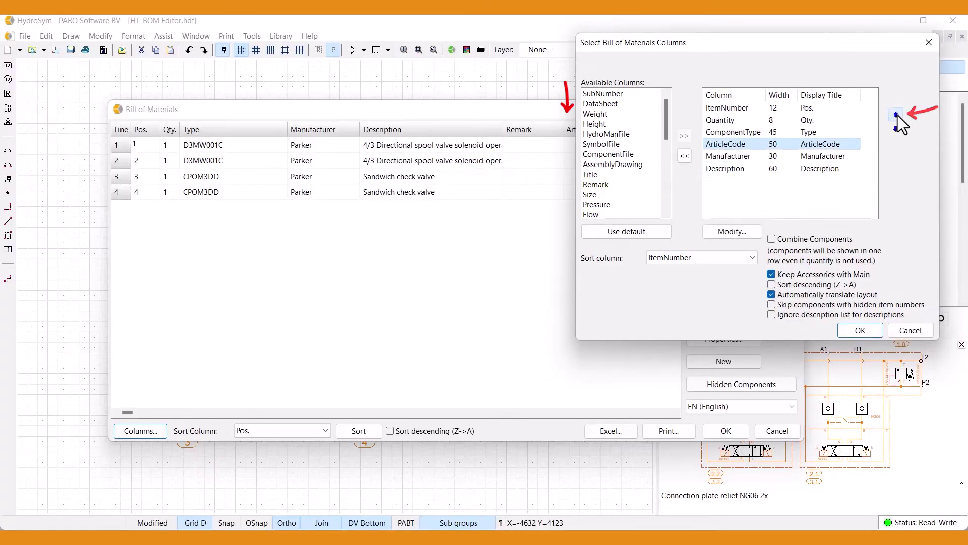
left_click(860, 330)
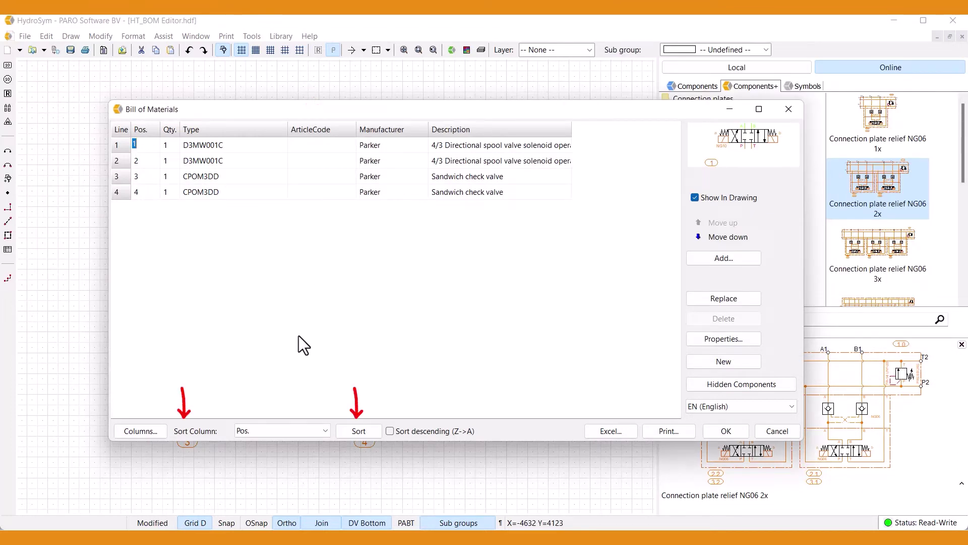
Check the available sort columns and the Excel export settings for the bill of materials
left_click(325, 429)
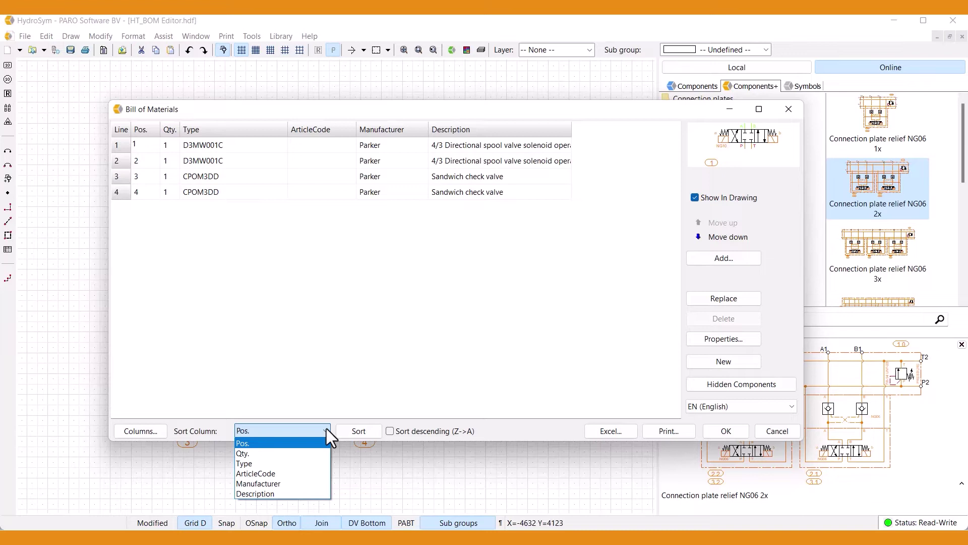
left_click(428, 382)
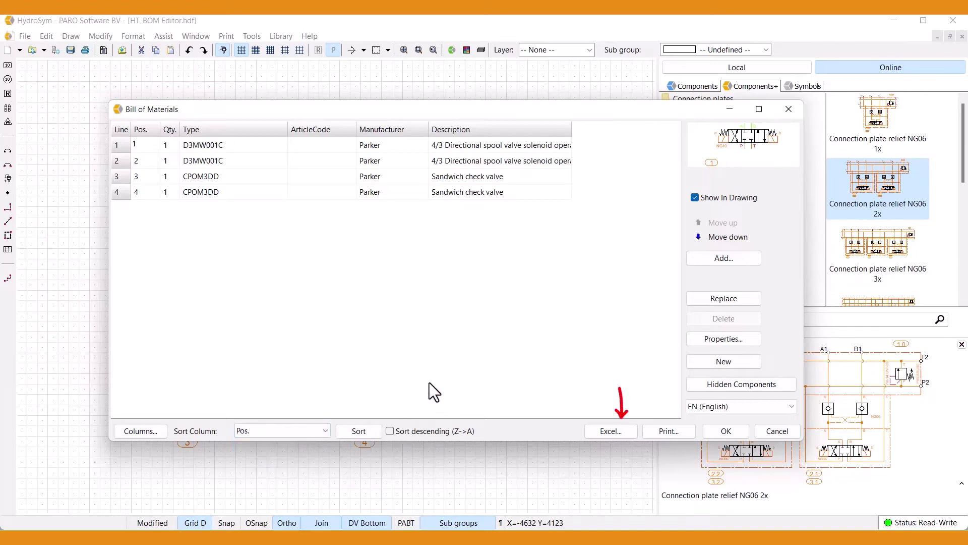
left_click(625, 431)
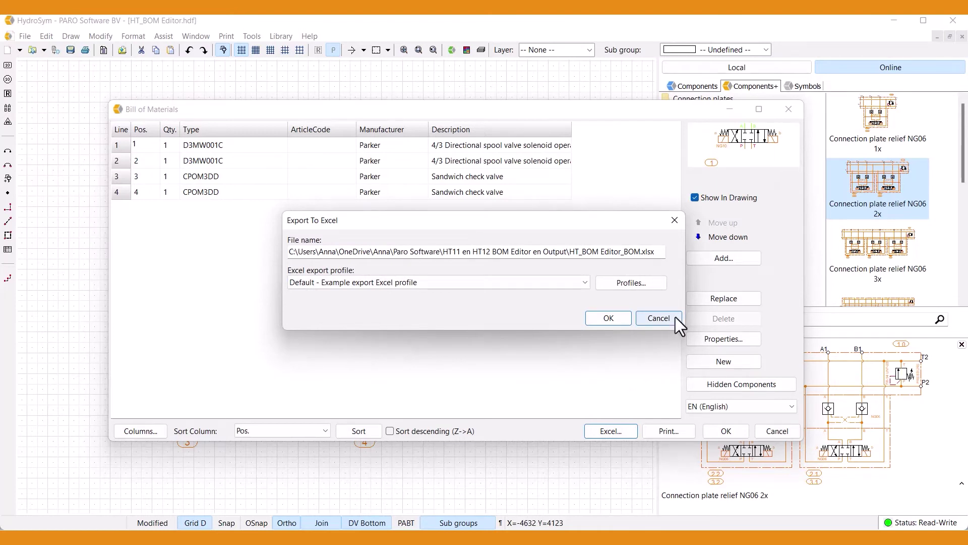
left_click(658, 318)
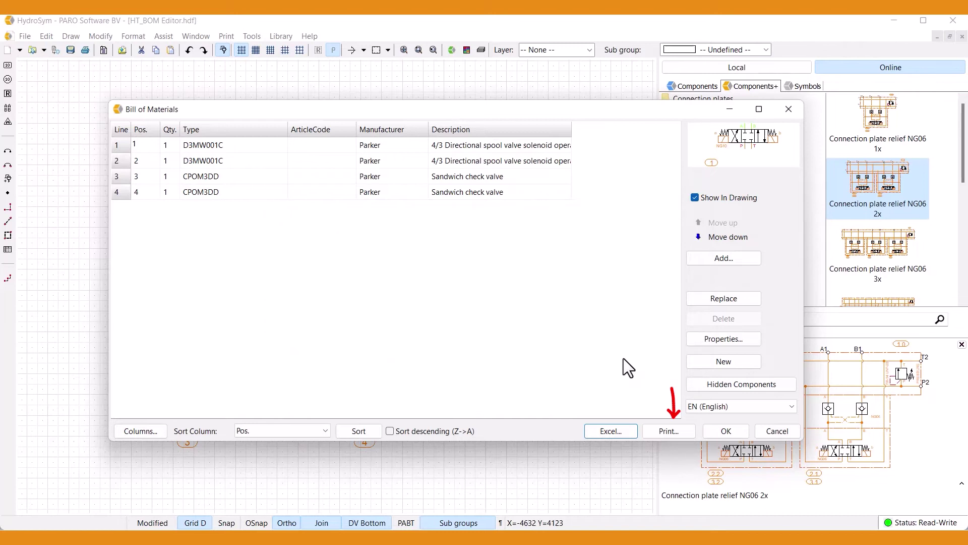
Apply the bill of materials changes and open the bill of materials print preview
left_click(735, 433)
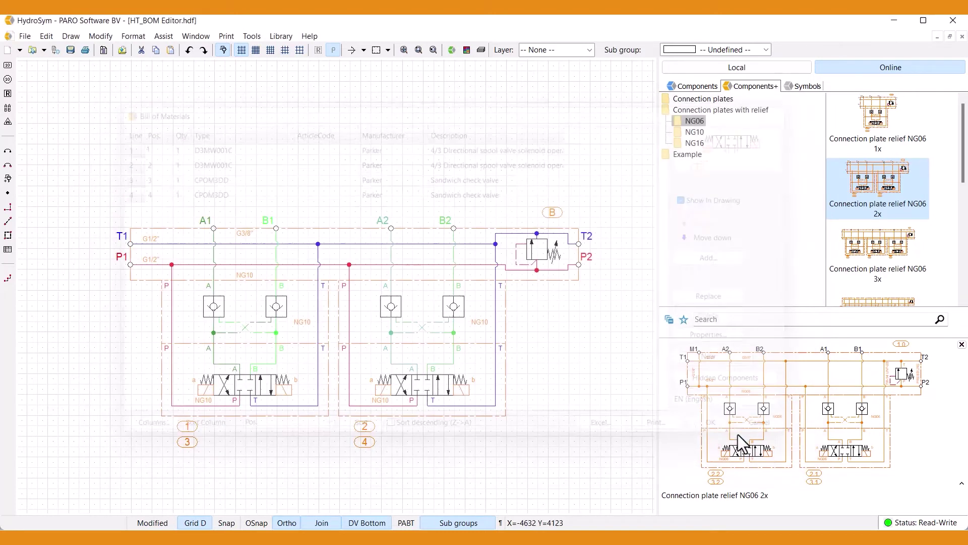
left_click(222, 36)
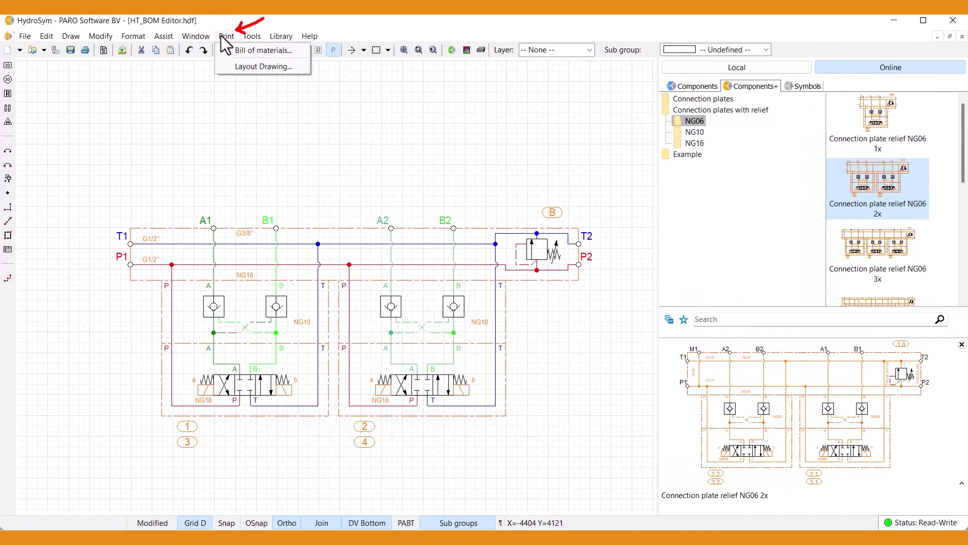
left_click(222, 47)
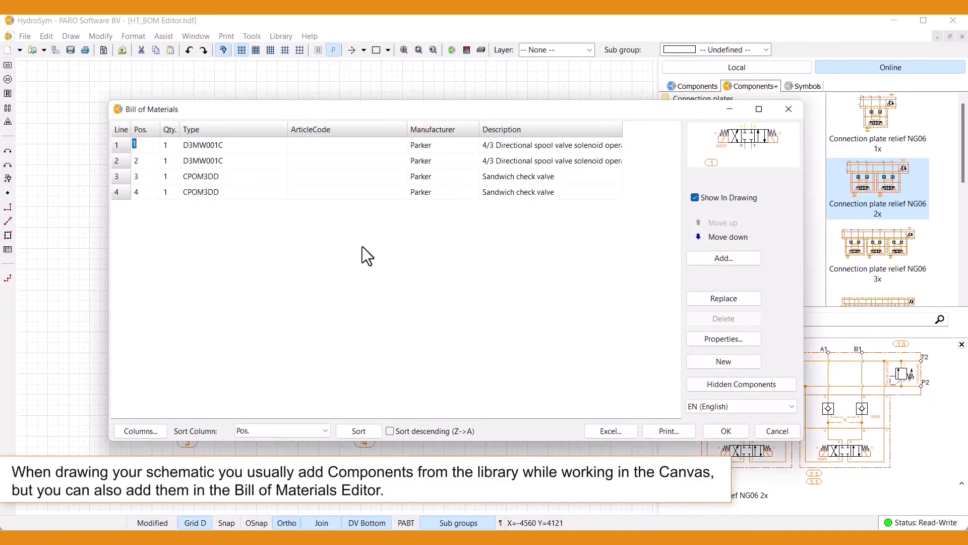
Start adding a component to the bill of materials and search the online library for "Bucher 4/3 directional spool valve"
left_click(749, 258)
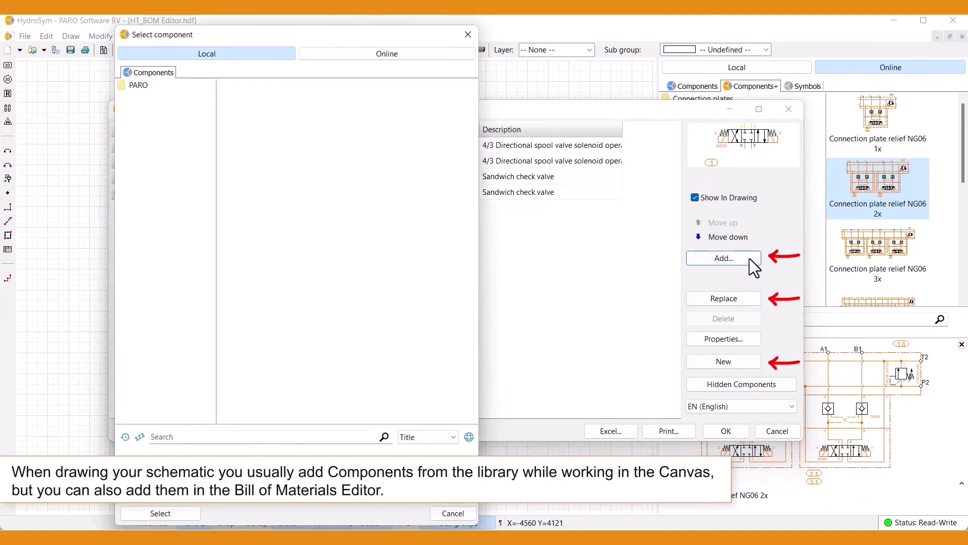
left_click(382, 52)
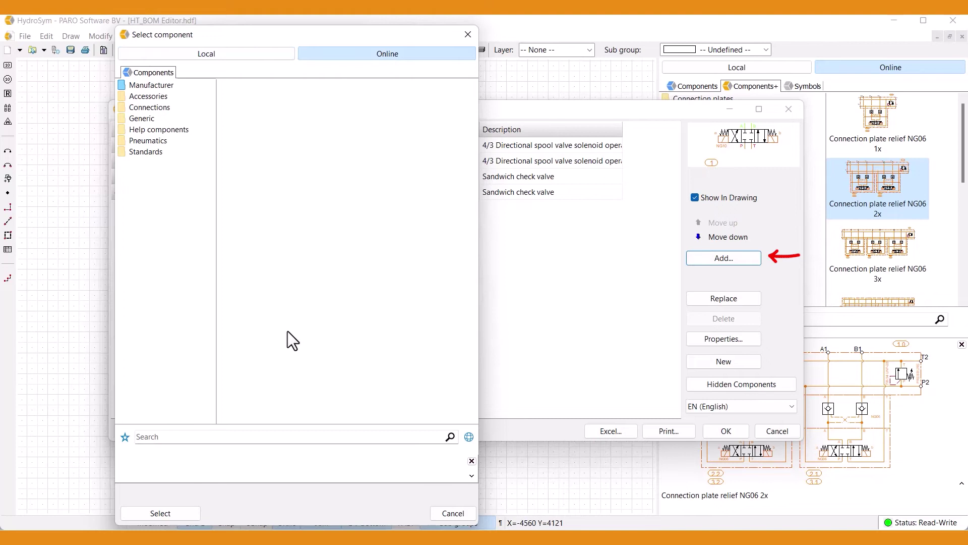
left_click(205, 437)
type("Bucher 4/3 directional spool valve")
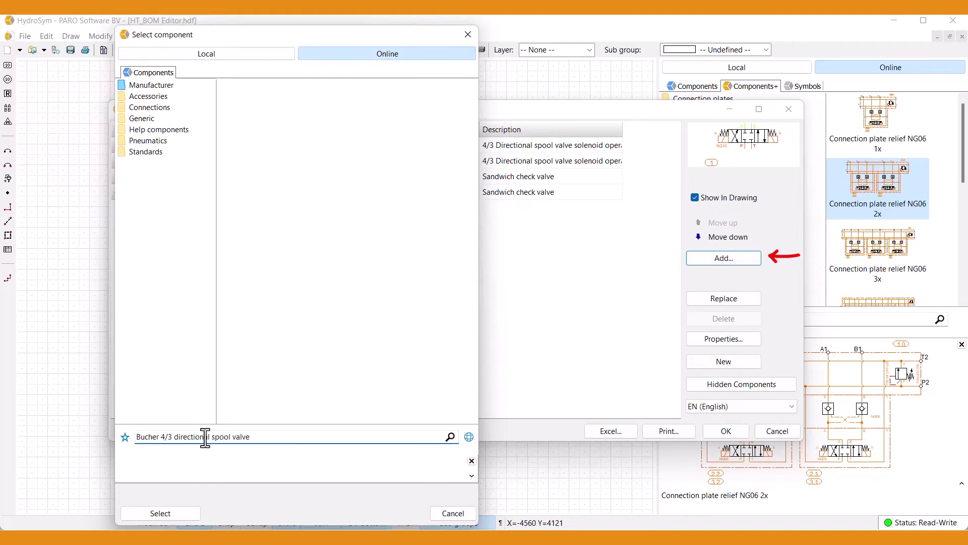
left_click(449, 436)
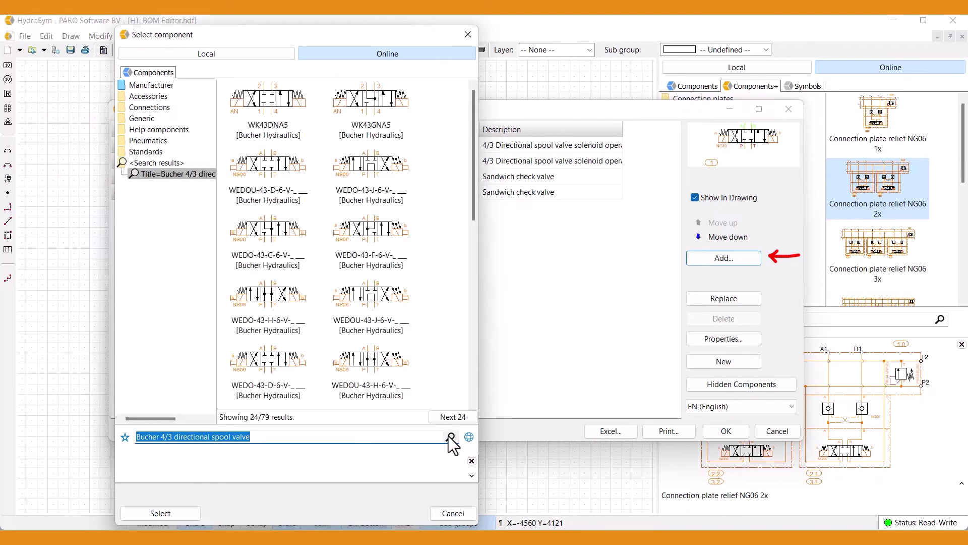
Add the Bucher WK43DNA5 valve to the bill of materials and the schematic with position 6, and apply the changes
left_click(268, 119)
left_click(181, 512)
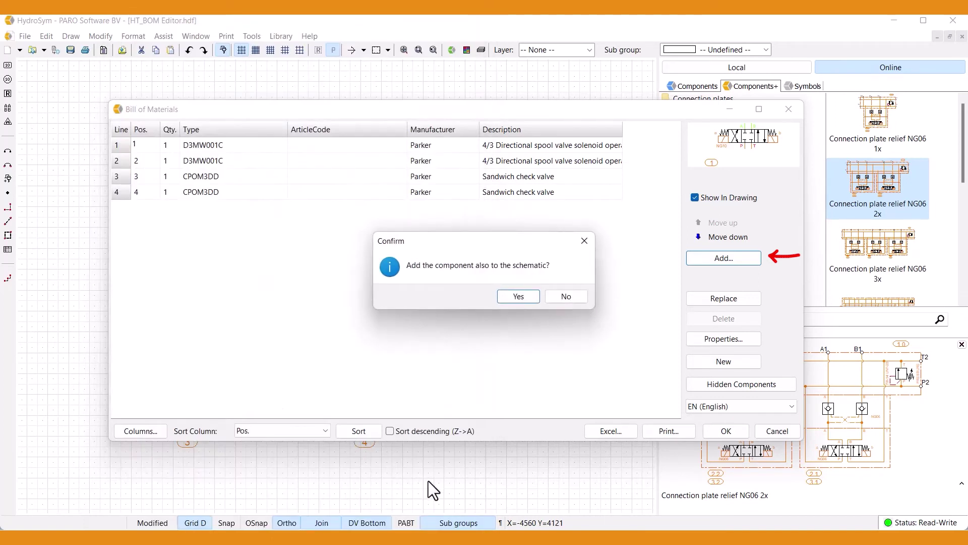
left_click(529, 299)
type("6")
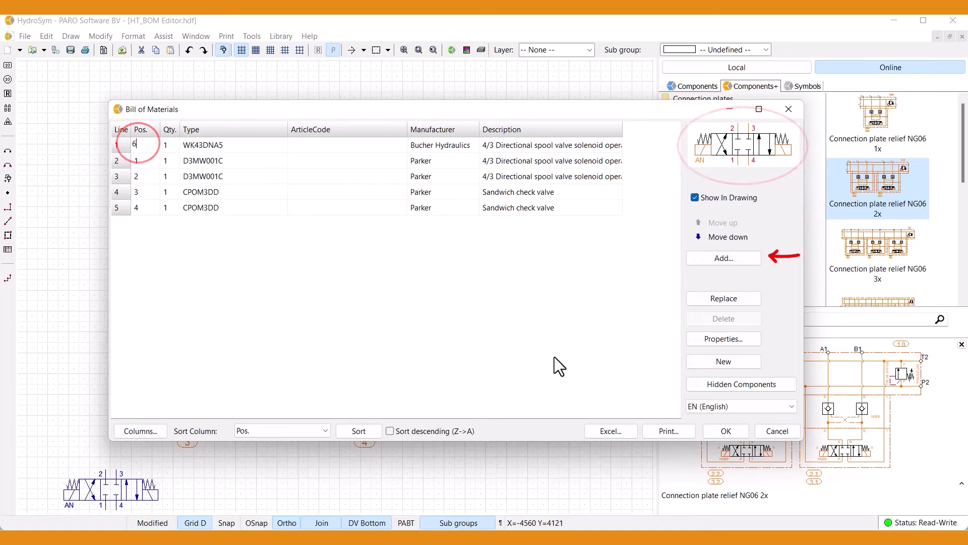
left_click(731, 435)
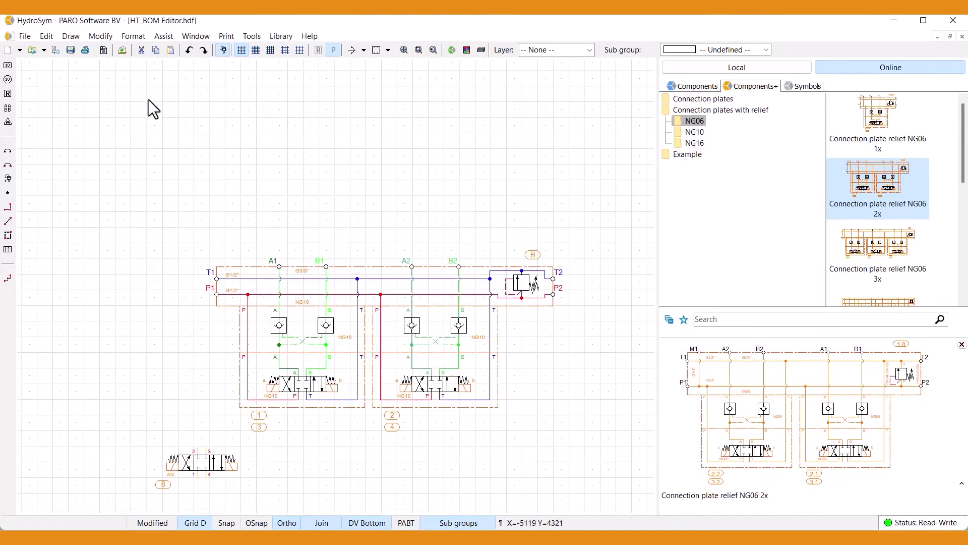
Reopen the bill of materials and replace the position 2 valve with the Bucher WK43GNA5, keeping the existing item number
left_click(169, 36)
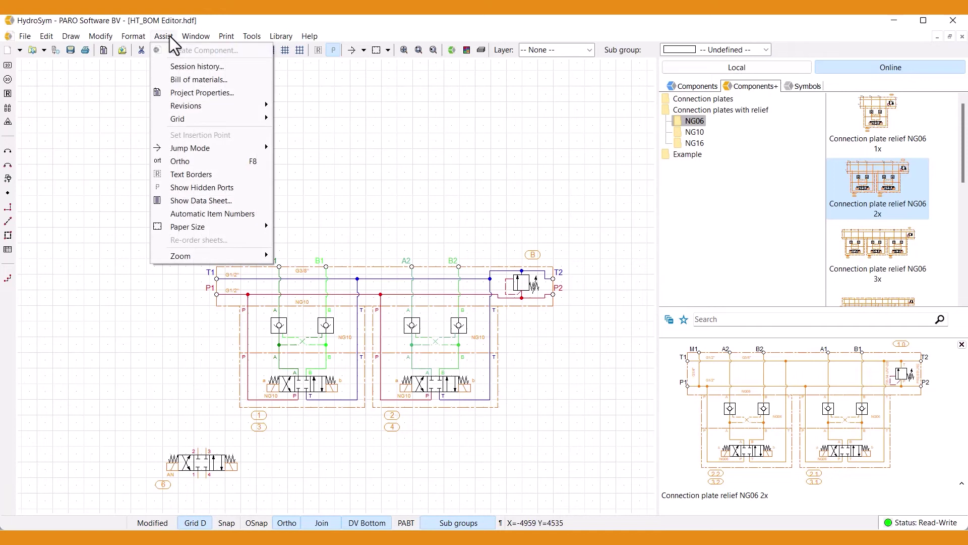
left_click(182, 78)
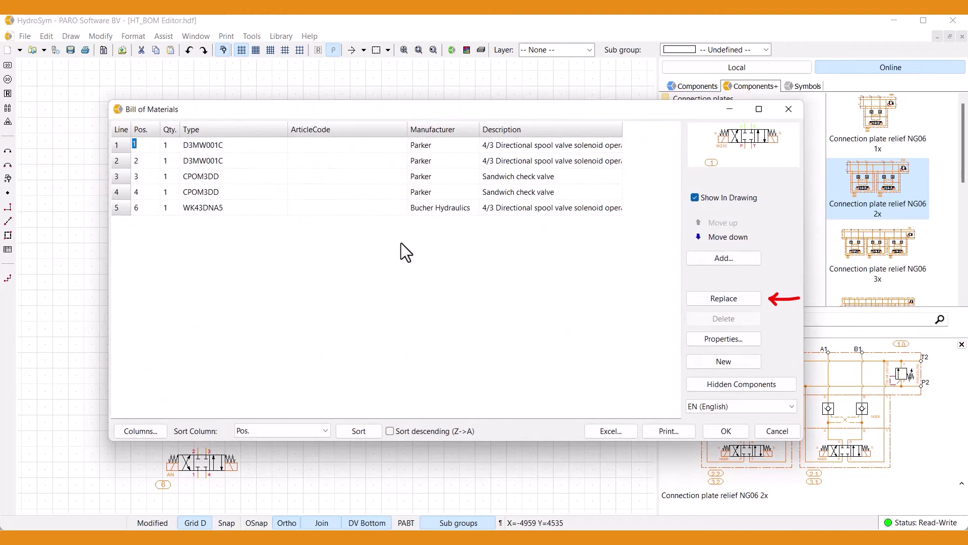
left_click(154, 160)
left_click(723, 298)
left_click(386, 117)
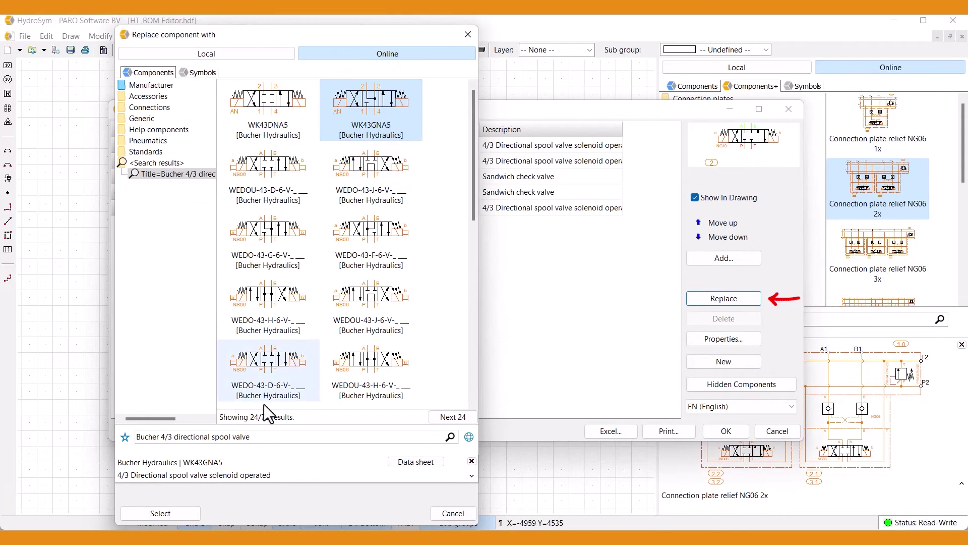
left_click(161, 513)
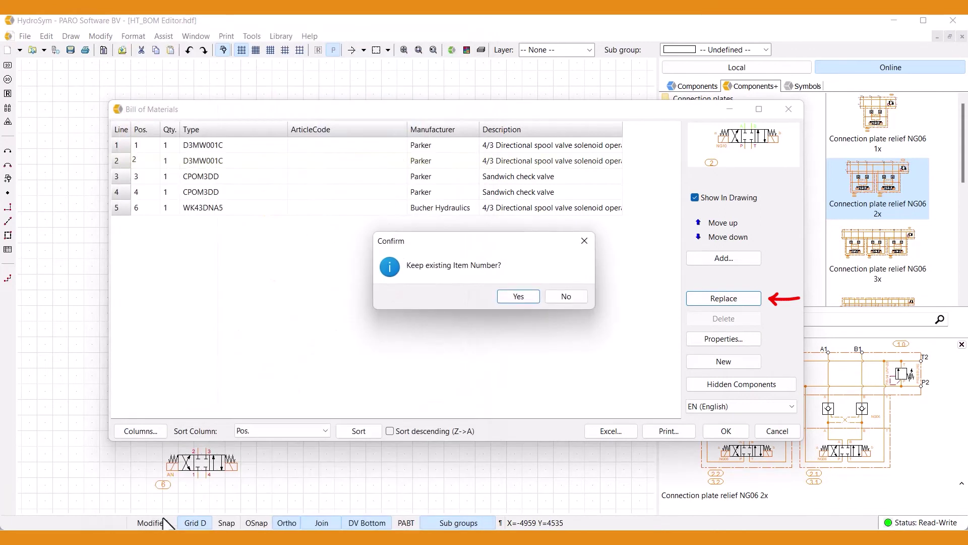
left_click(519, 296)
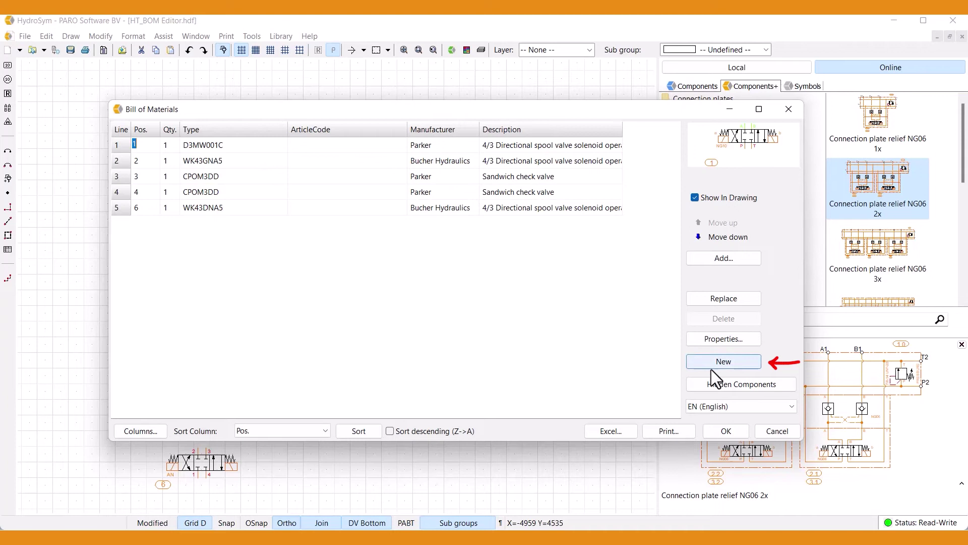
Create a BOM-only component with the description "Man hours" and a quantity of 40
left_click(751, 364)
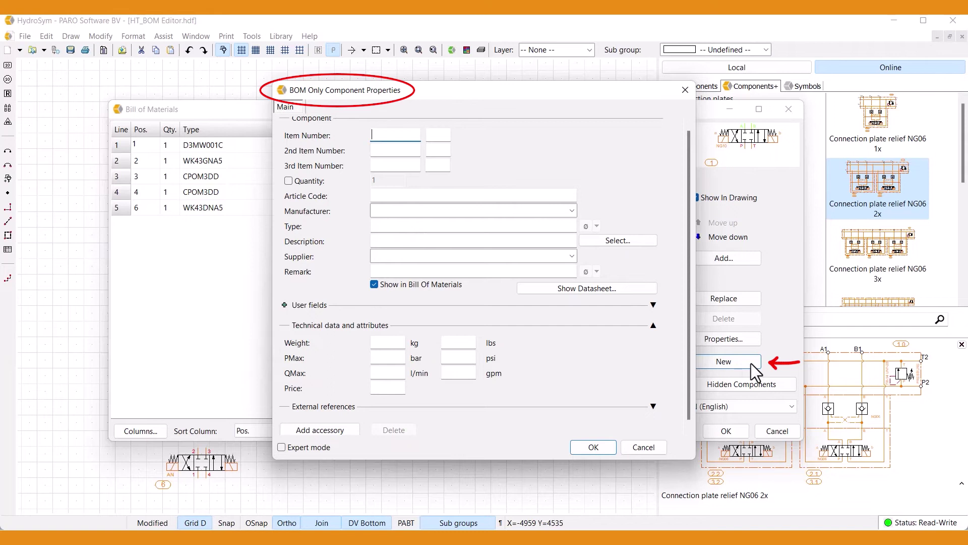
left_click(416, 240)
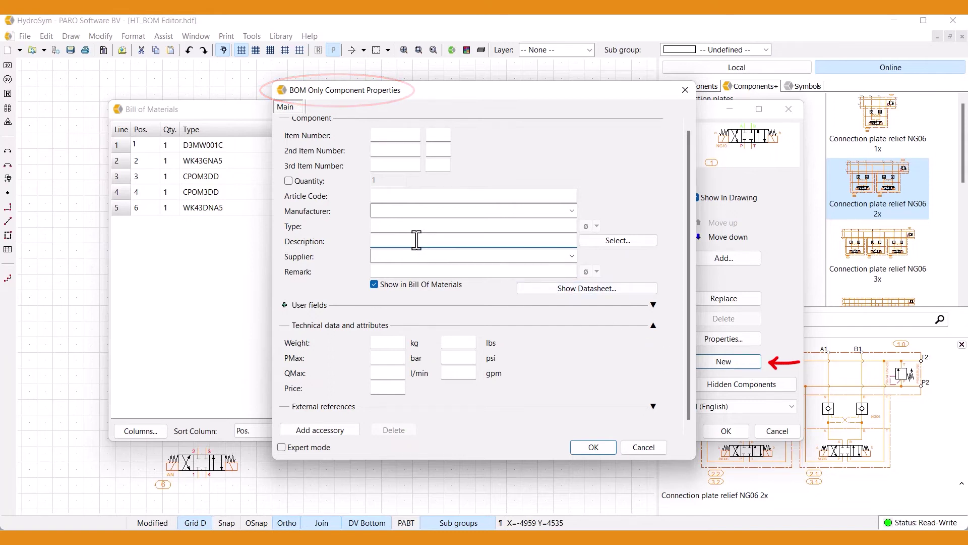
type("Man hours")
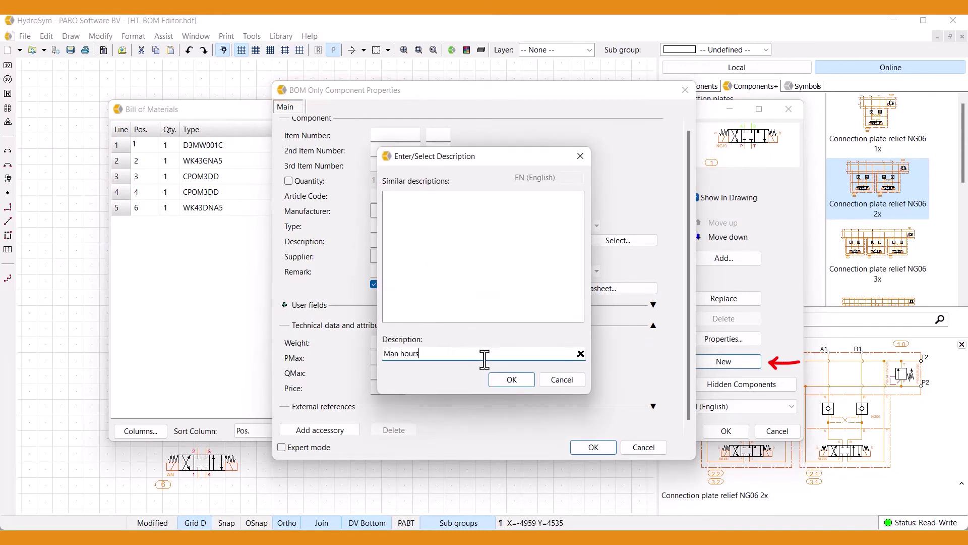
key("Return")
left_click(566, 302)
left_click(298, 181)
type("40")
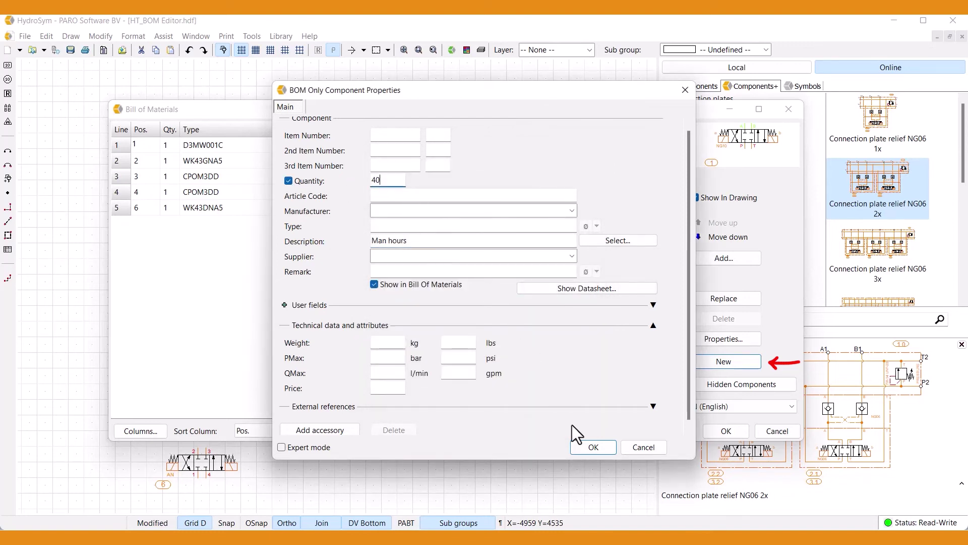
left_click(593, 446)
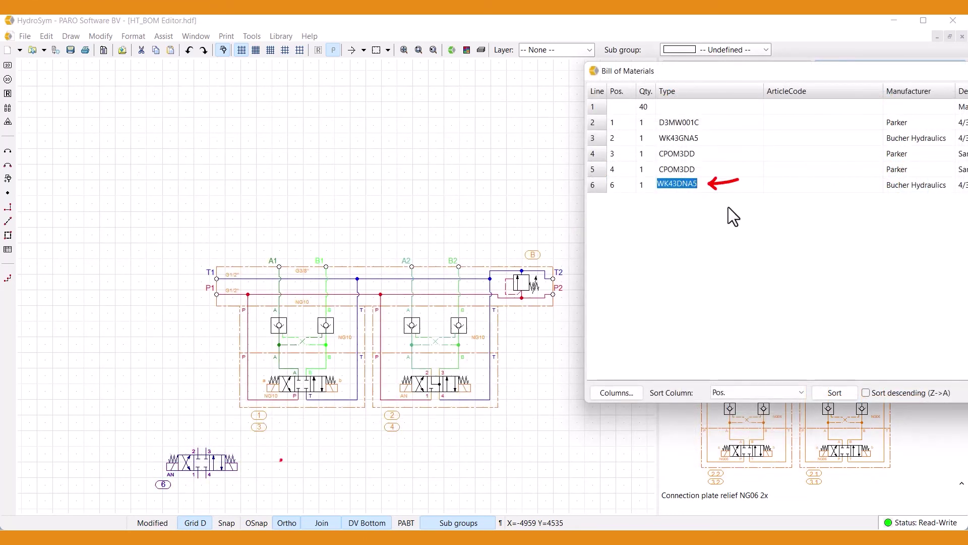
Select the valve entries at positions 1, 2, 3, 4 and 6 one by one to locate them in the schematic
left_click(674, 122)
left_click(677, 138)
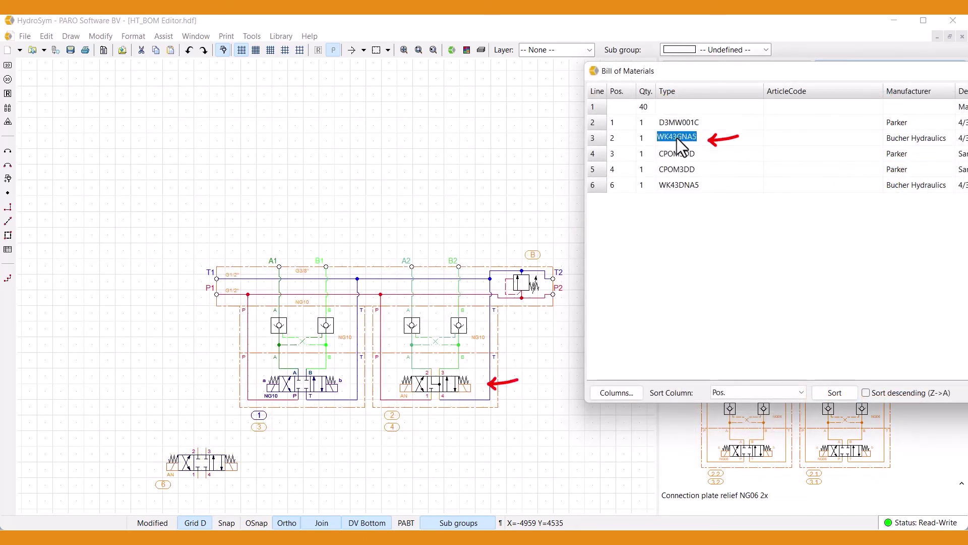
left_click(677, 154)
left_click(676, 169)
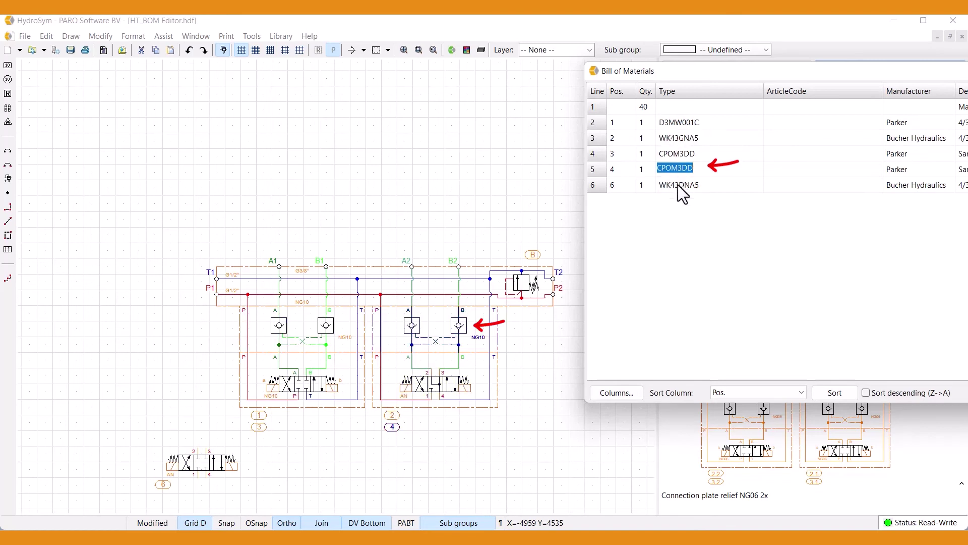
left_click(678, 185)
Check the description languages available in the bill of materials and in its print preview
left_click_drag(857, 73, 458, 76)
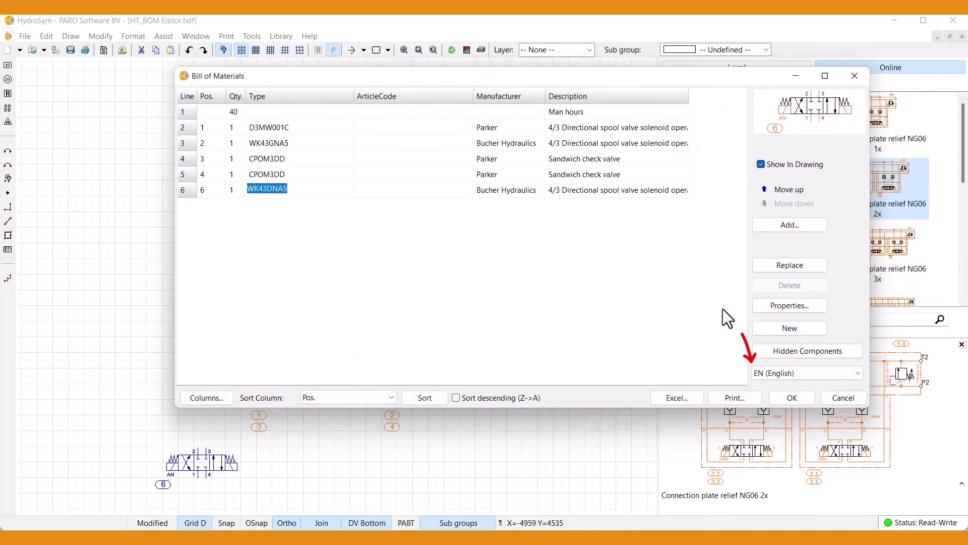
left_click(859, 375)
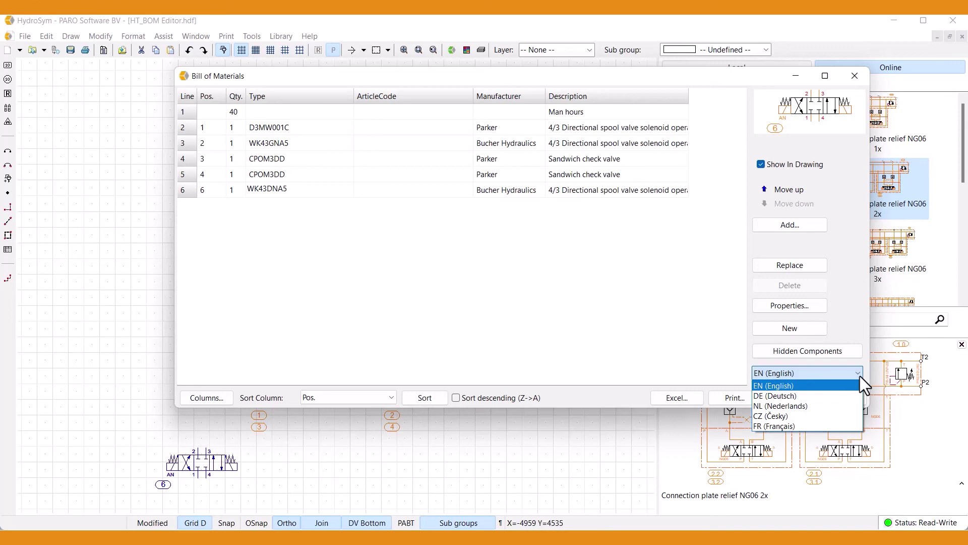
left_click(713, 344)
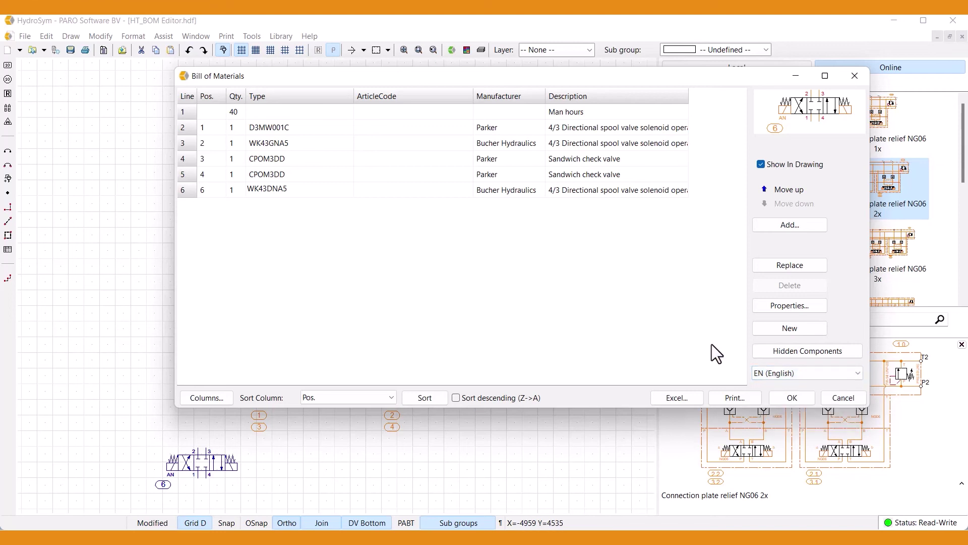
left_click(754, 398)
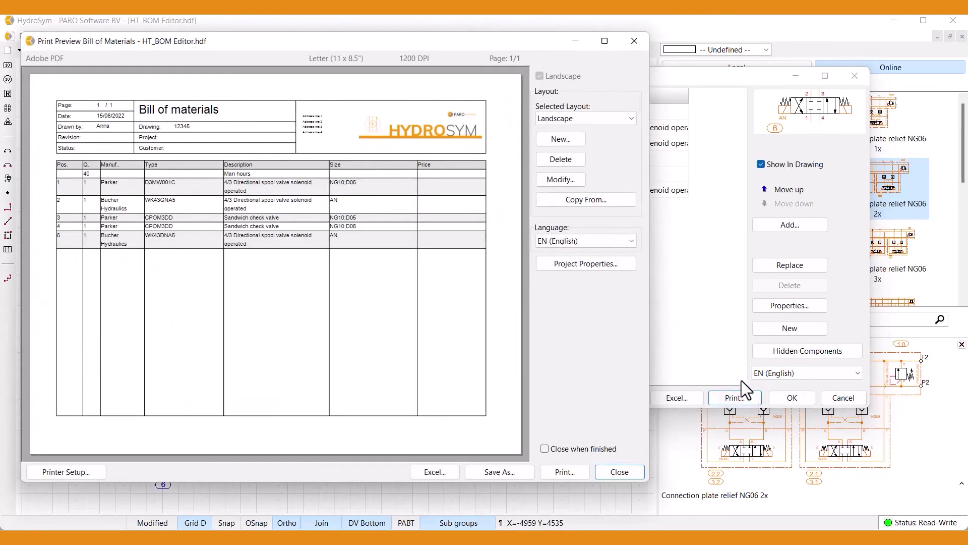
left_click(631, 242)
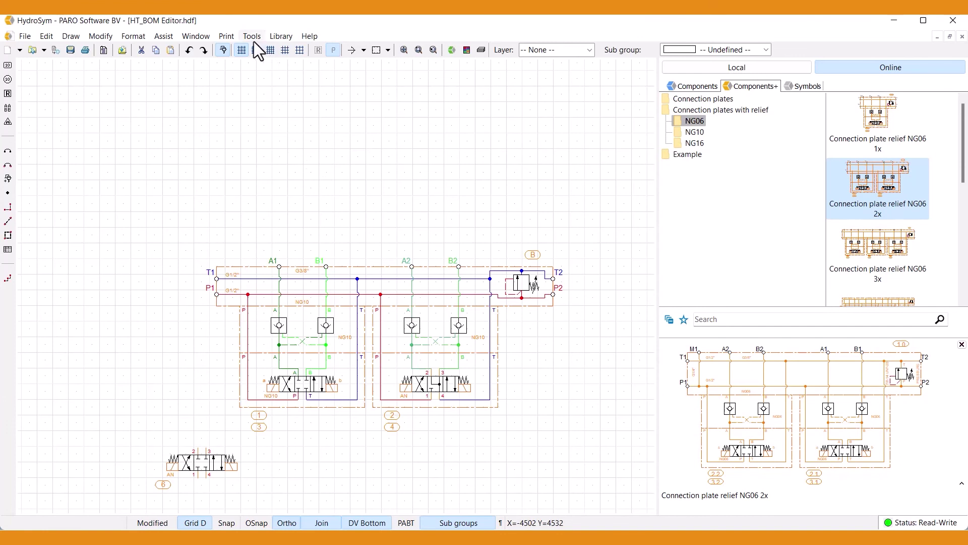
Check the language options for component descriptions in the miscellaneous preferences, keep EN (English) and accept the preferences
left_click(252, 37)
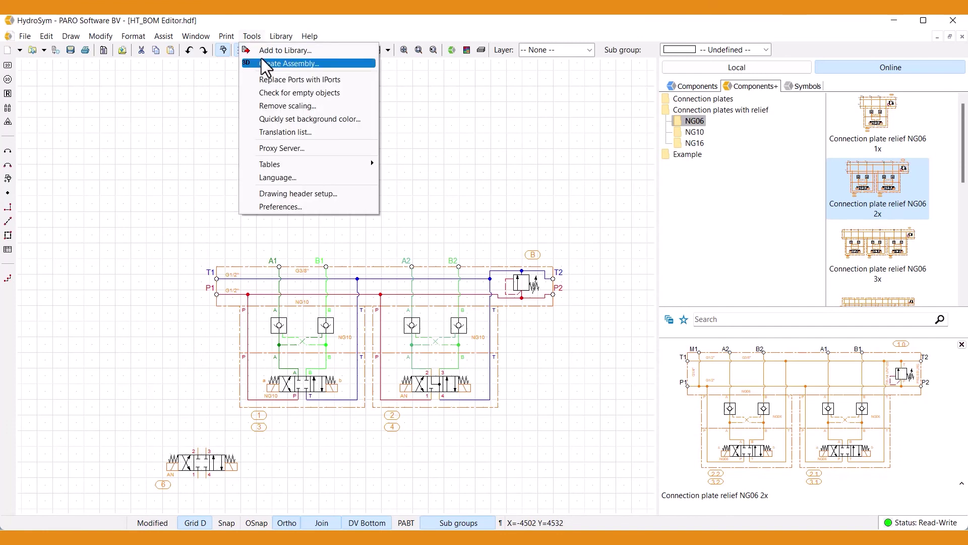
left_click(314, 207)
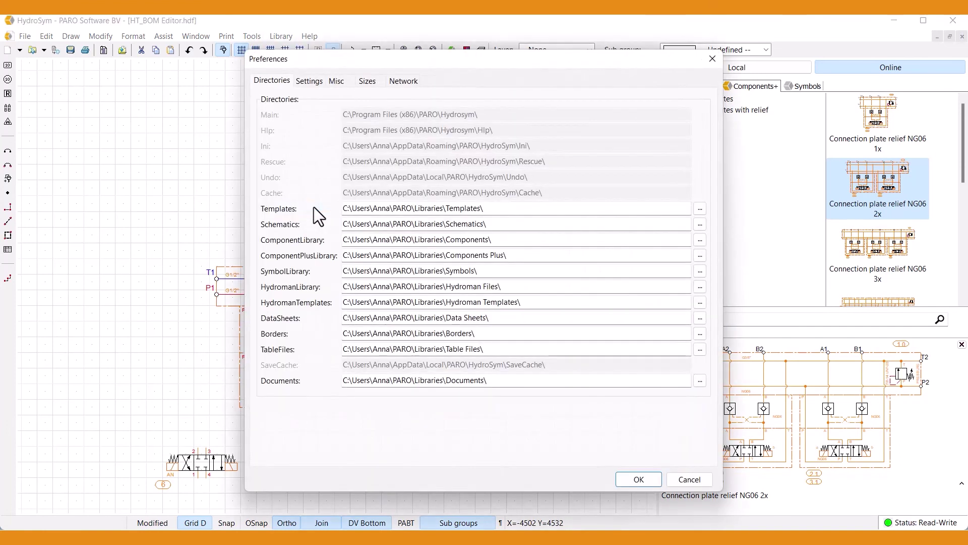
left_click(336, 81)
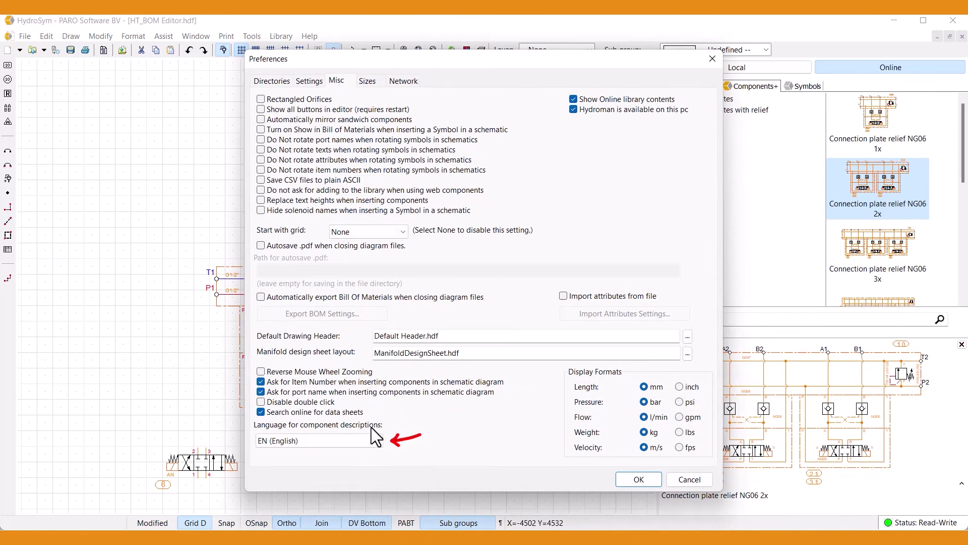
left_click(380, 440)
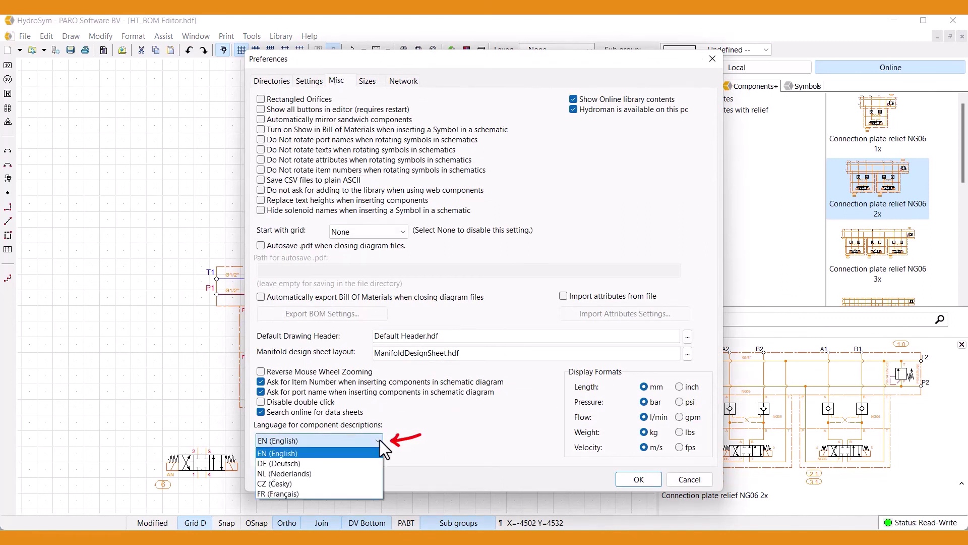
left_click(380, 439)
left_click(619, 480)
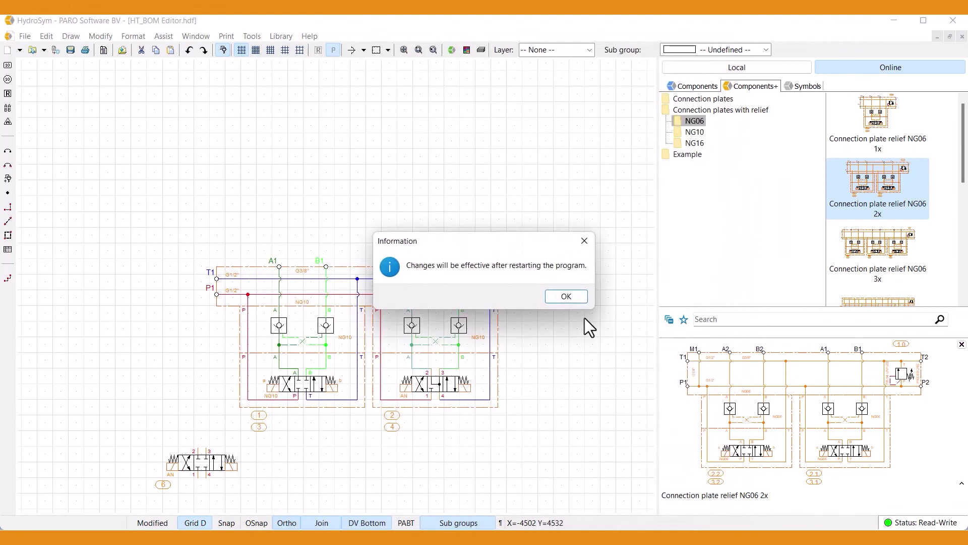
left_click(579, 298)
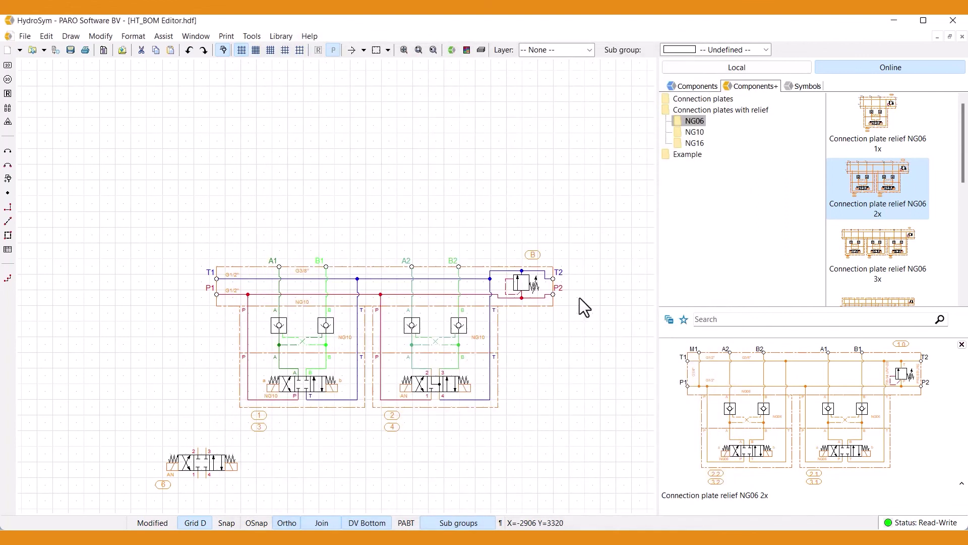